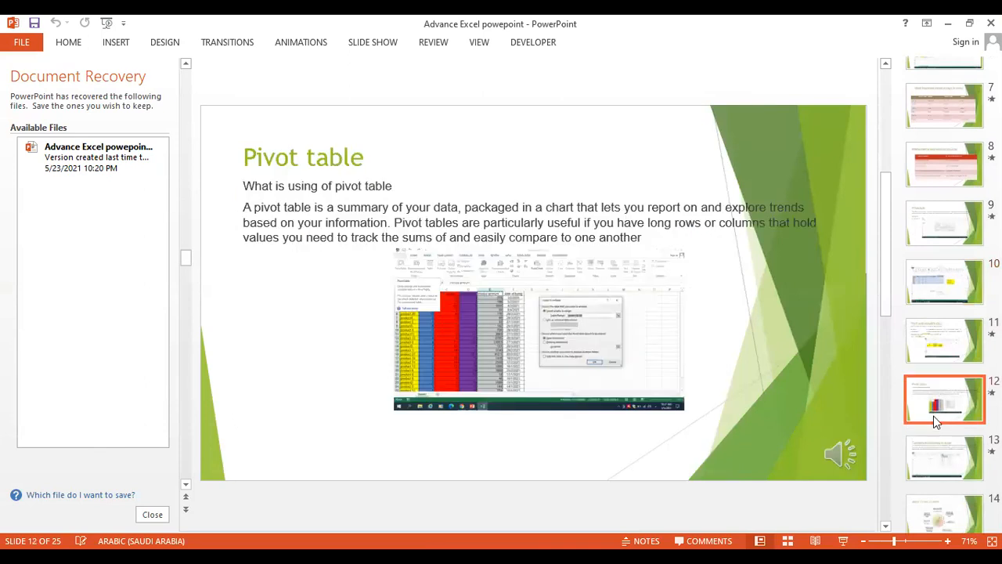
- Present slide 17, "Developer in excel", as a slide show starting from that slide
{"action": "left_click", "coordinate": [924, 399]}
{"action": "scroll", "coordinate": [925, 404], "scroll_direction": "down", "scroll_amount": 1}
{"action": "scroll", "coordinate": [930, 415], "scroll_direction": "down", "scroll_amount": 1}
{"action": "left_click", "coordinate": [942, 366]}
{"action": "left_click", "coordinate": [911, 468]}
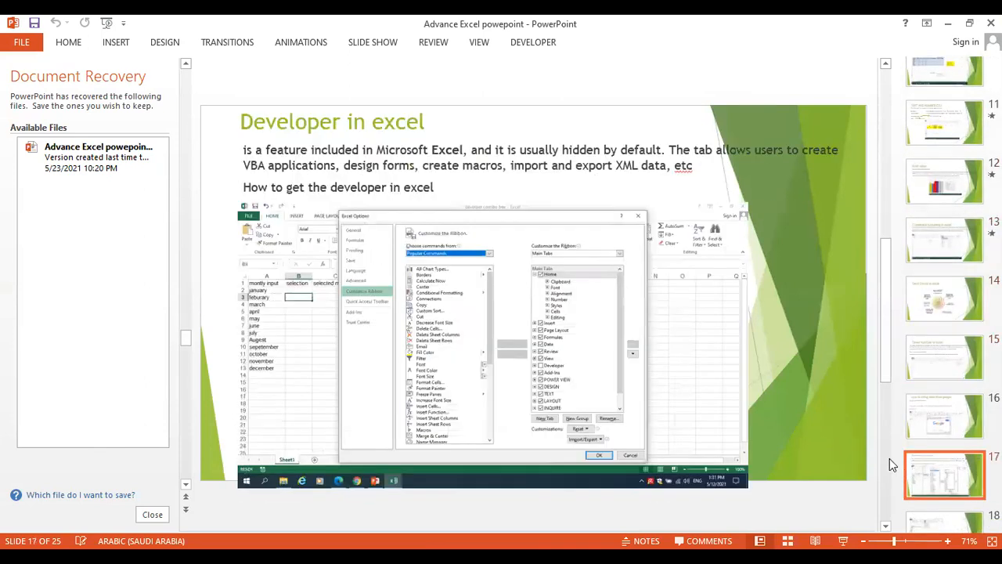
{"action": "key", "text": "shift+F5"}
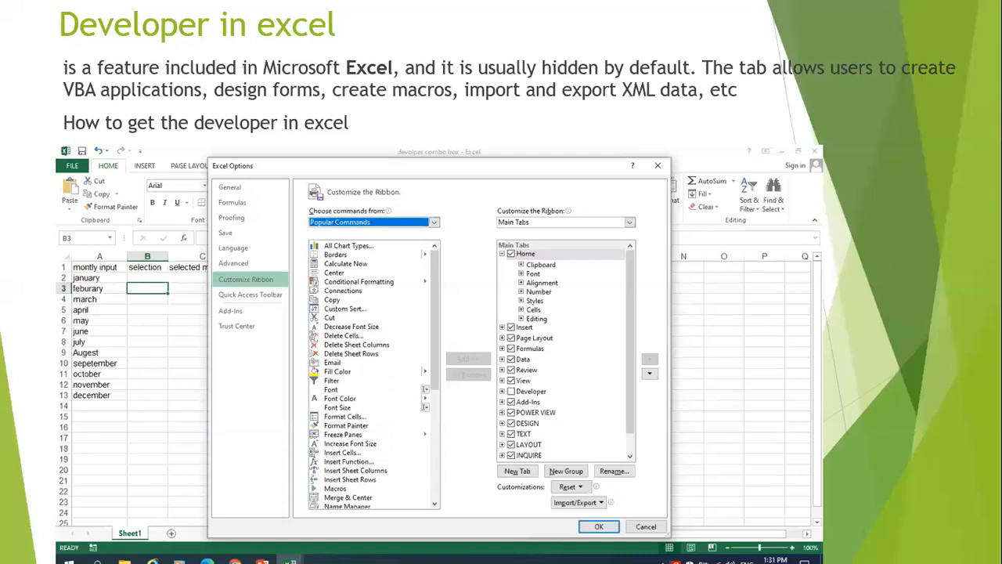
{"action": "right_click", "coordinate": [378, 39]}
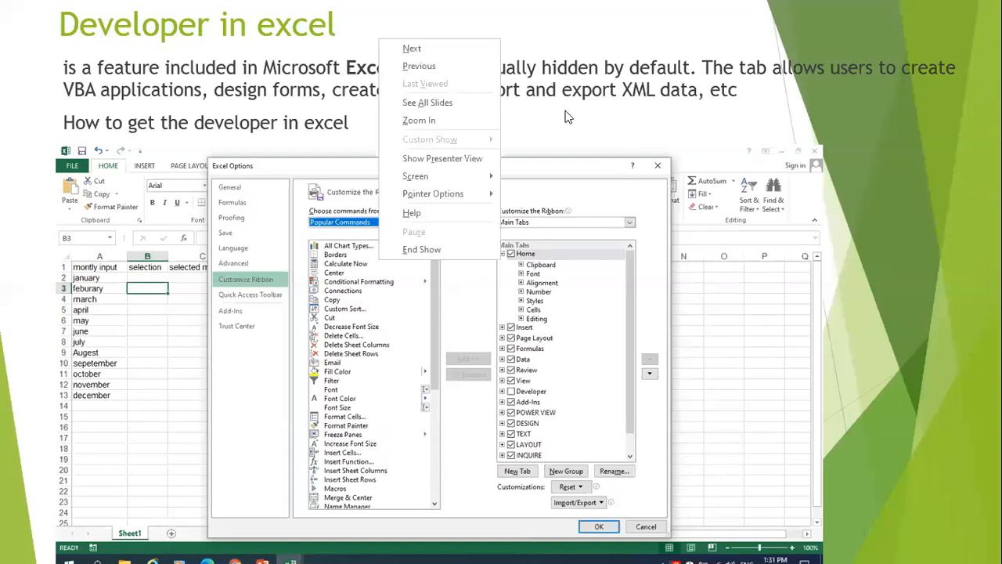
{"action": "left_click", "coordinate": [617, 138]}
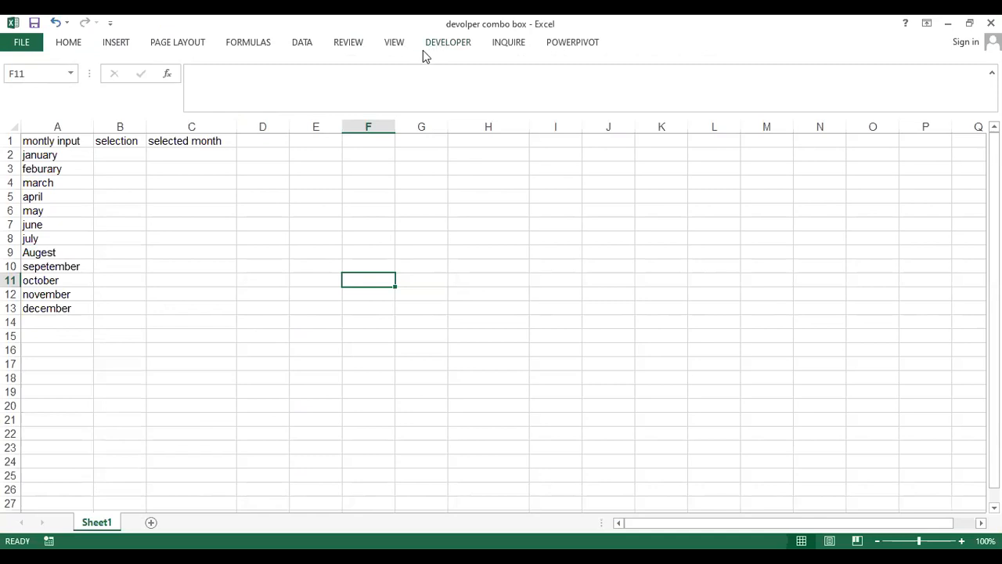
- Enable the Developer tab in Excel's ribbon customization options and apply the setting
{"action": "left_click", "coordinate": [34, 44]}
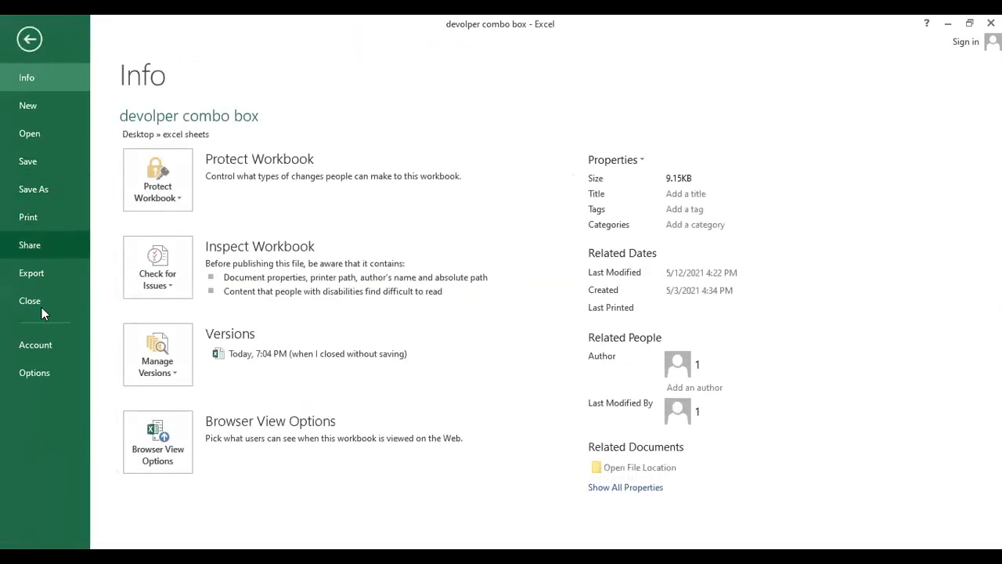
{"action": "key", "text": "Escape"}
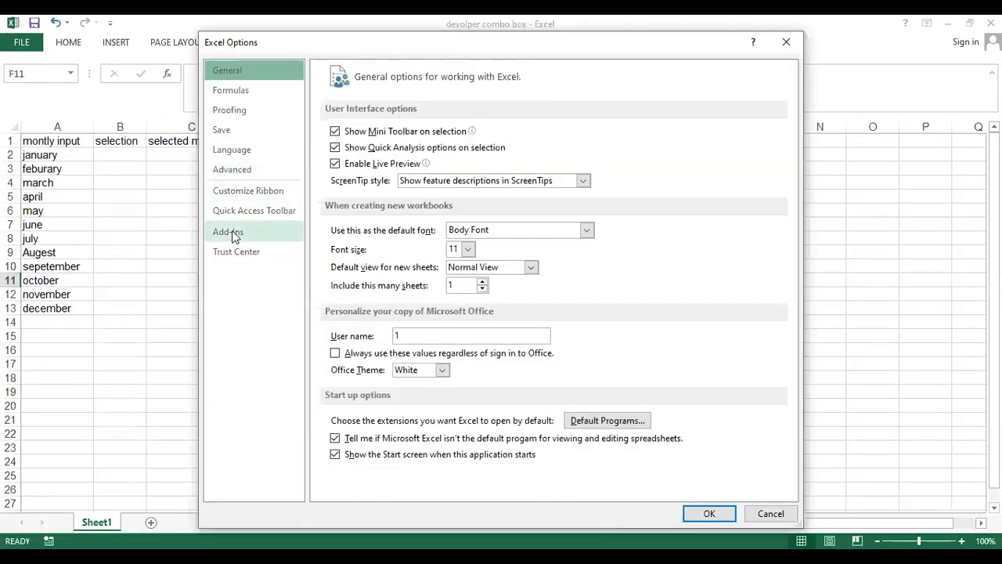
{"action": "left_click", "coordinate": [235, 193]}
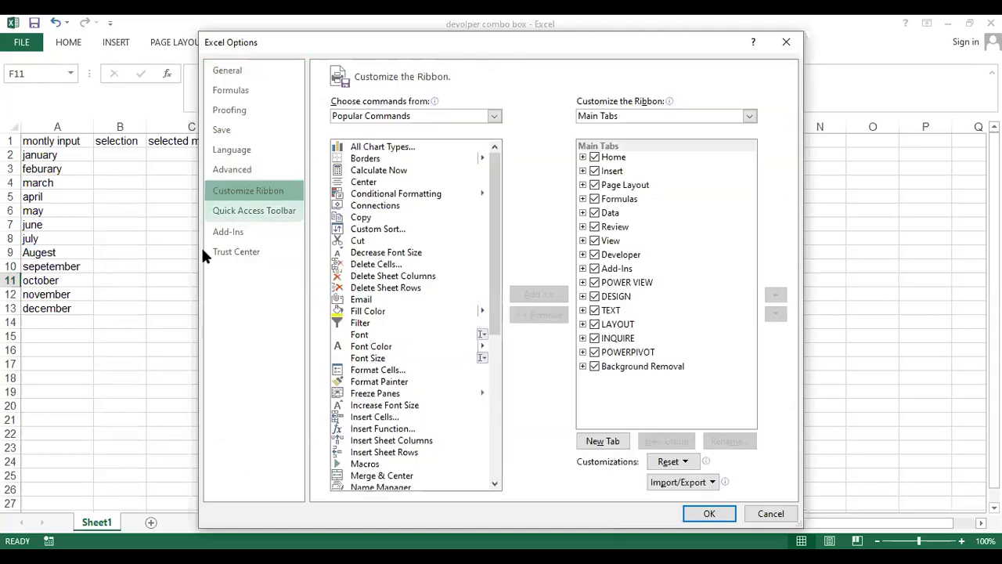
{"action": "double_click", "coordinate": [594, 254]}
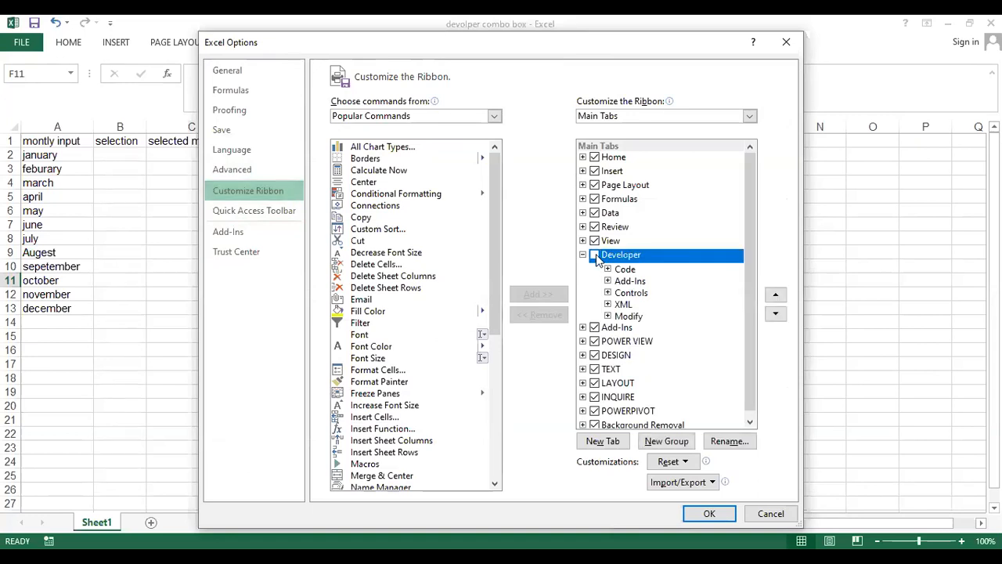
{"action": "left_click", "coordinate": [595, 256]}
{"action": "left_click", "coordinate": [704, 516]}
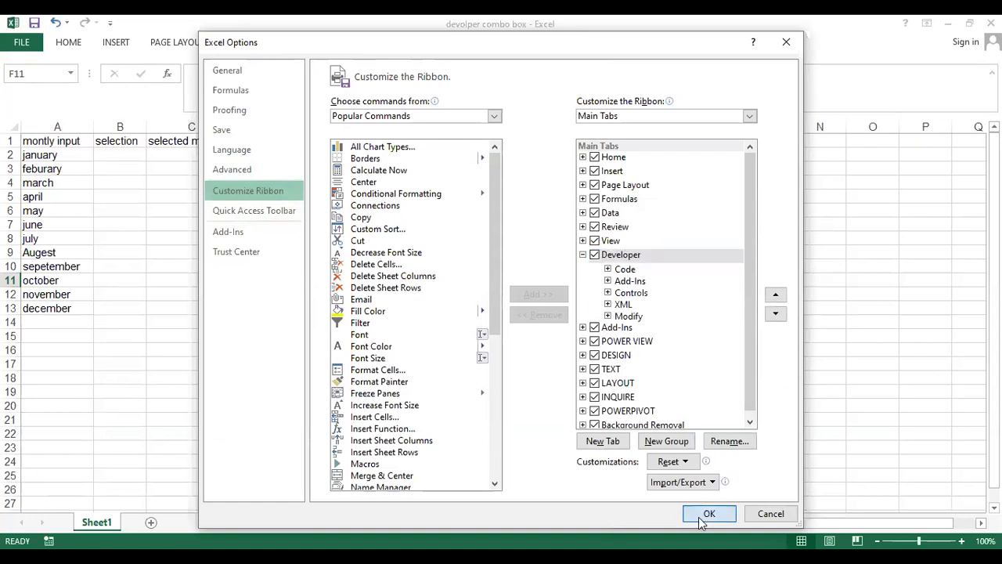
- Examine the Form Controls and ActiveX Controls that the Developer tools offer for insertion
{"action": "left_click", "coordinate": [437, 46]}
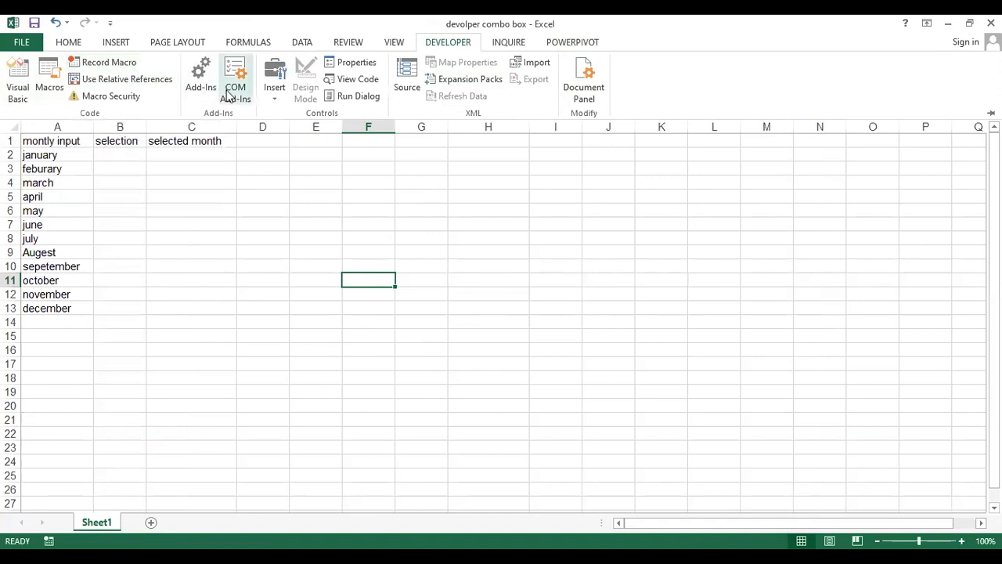
{"action": "left_click", "coordinate": [279, 94]}
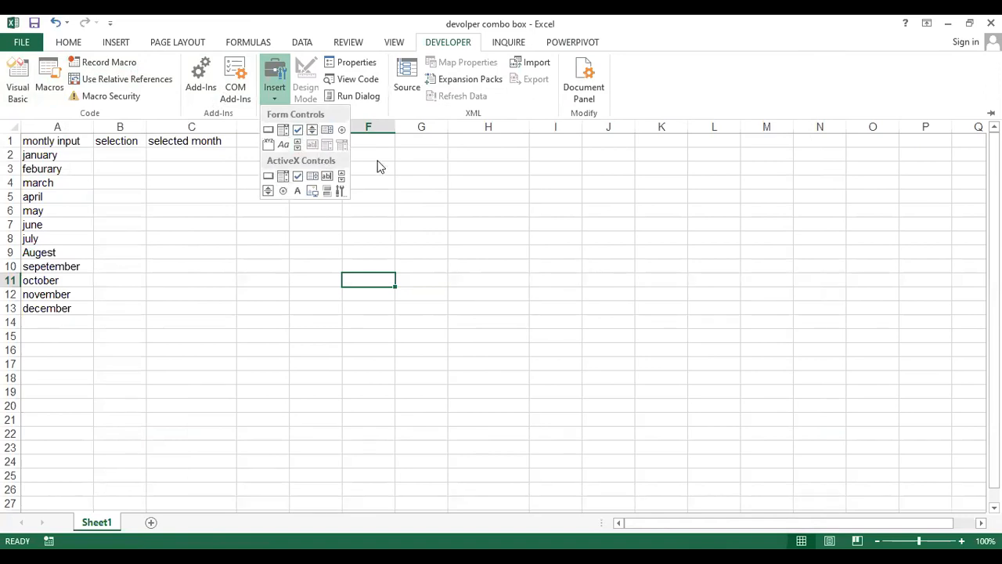
{"action": "left_click", "coordinate": [276, 91]}
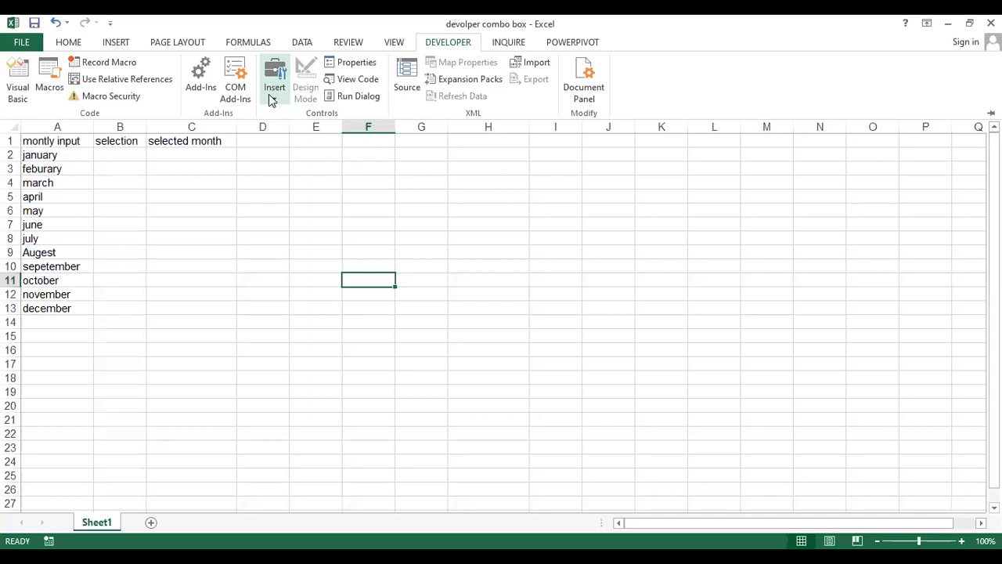
{"action": "left_click", "coordinate": [268, 83]}
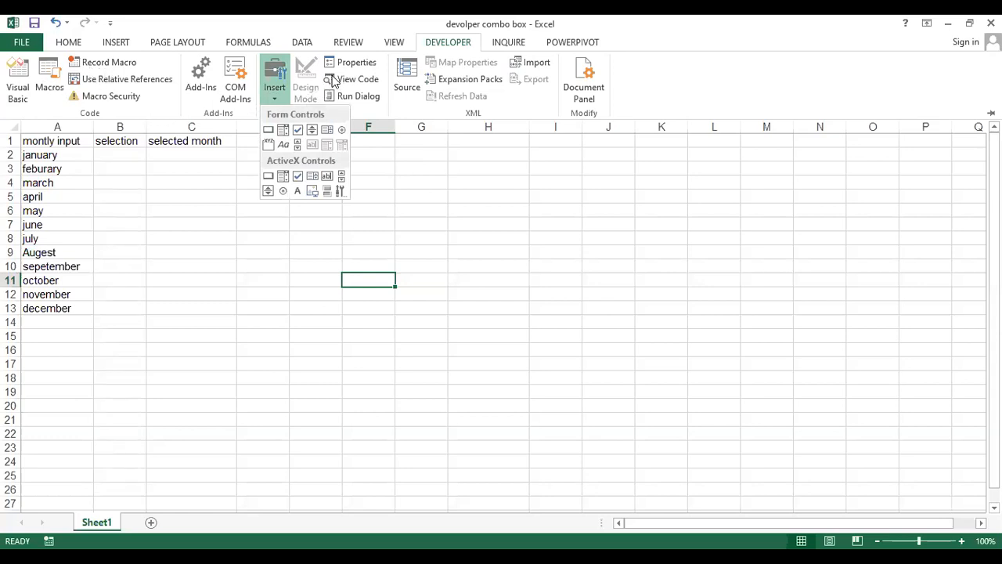
{"action": "left_click", "coordinate": [242, 197]}
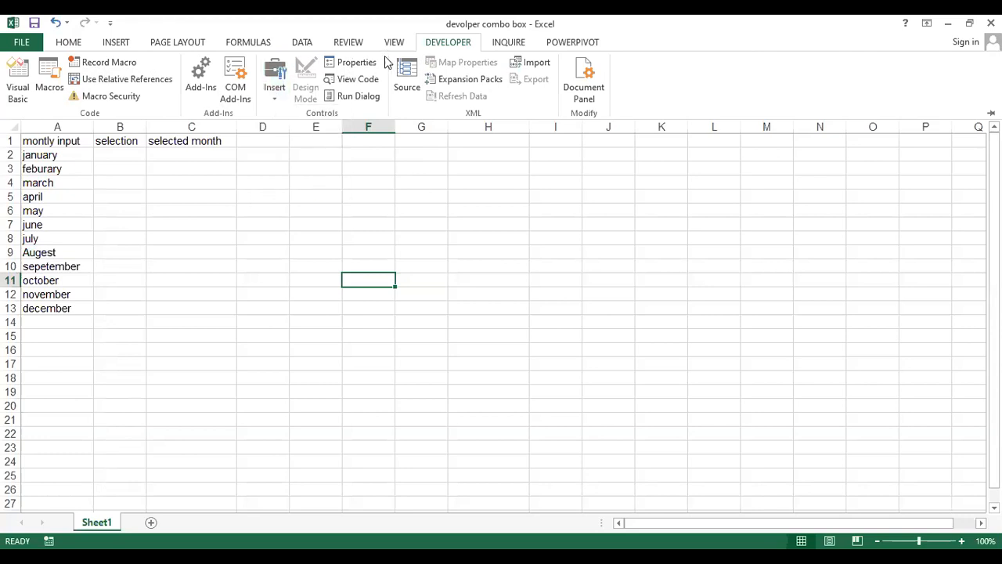
{"action": "left_click", "coordinate": [275, 82]}
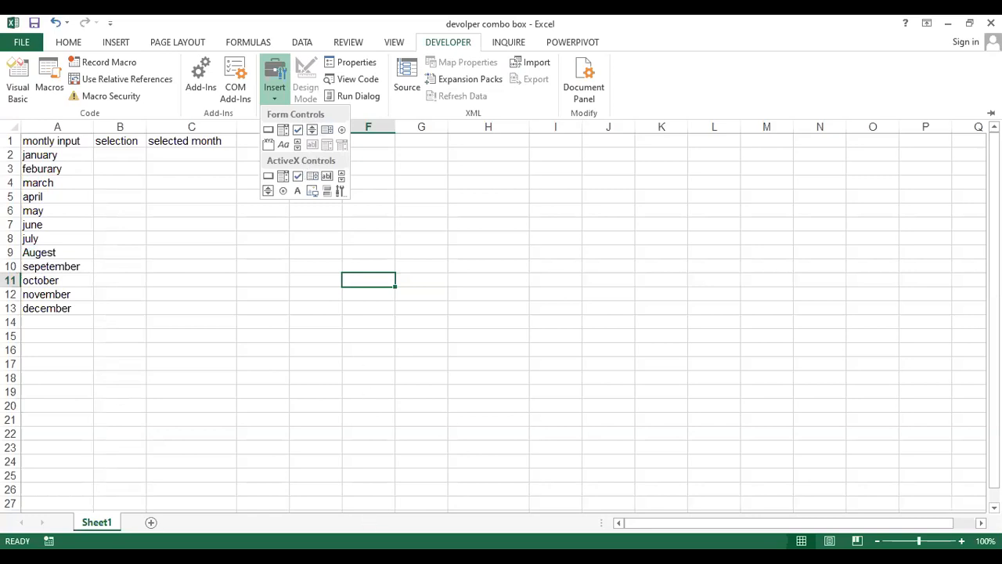
- Switch to the PowerPoint presentation and start the slide show from slide 19 on form control and active X control differences
{"action": "key", "text": "alt+Tab"}
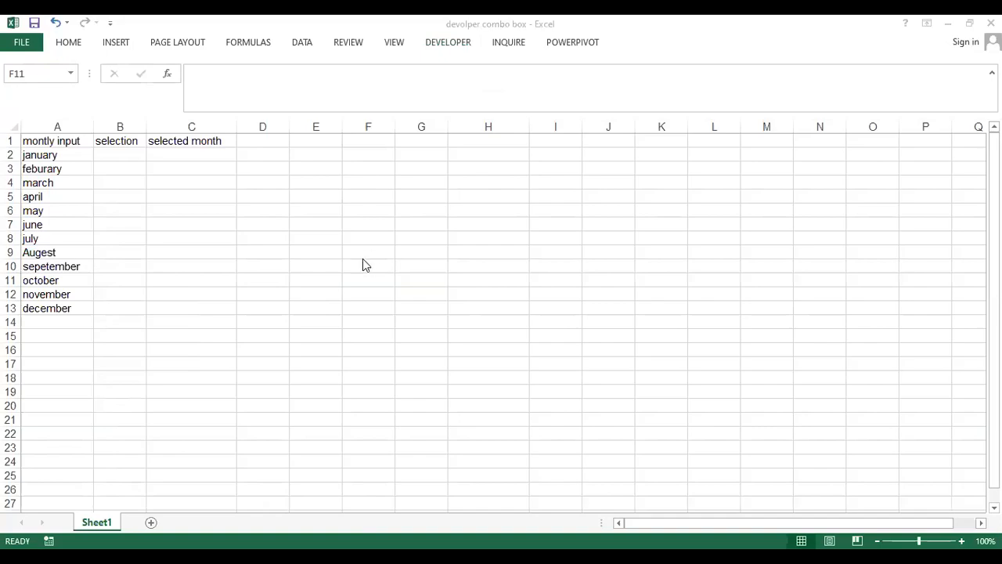
{"action": "key", "text": "alt+Tab"}
{"action": "left_click", "coordinate": [548, 292]}
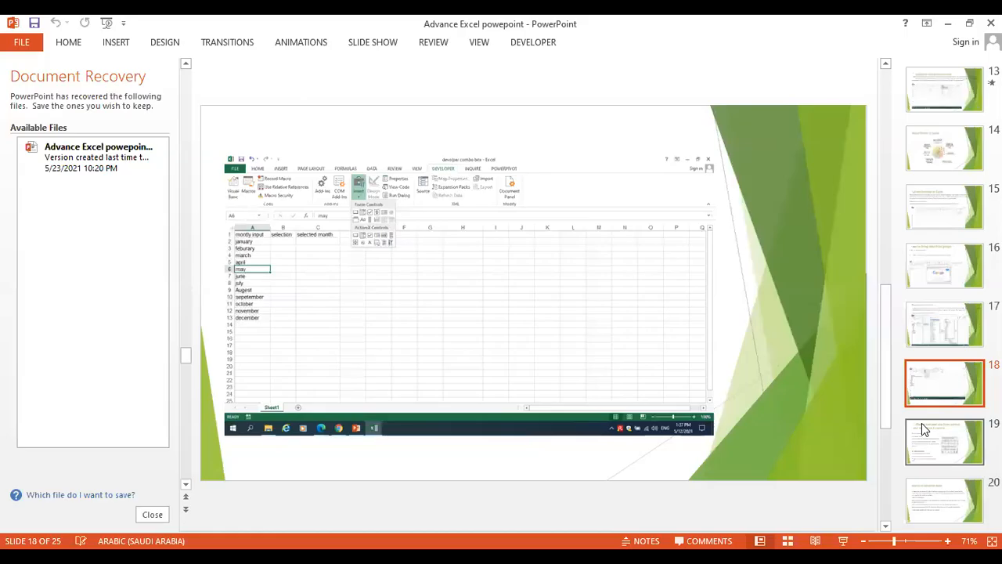
{"action": "left_click", "coordinate": [920, 446]}
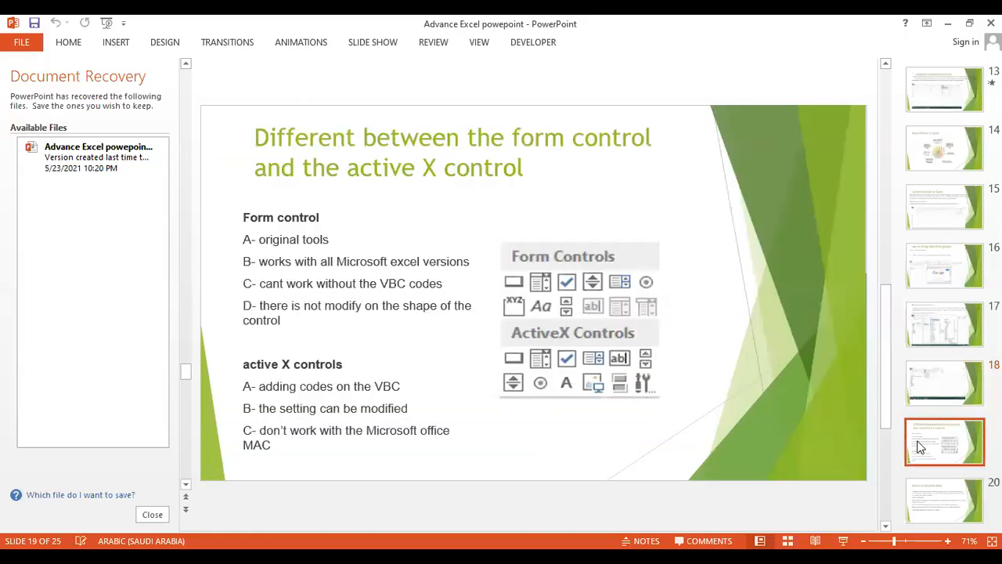
{"action": "left_click", "coordinate": [843, 541]}
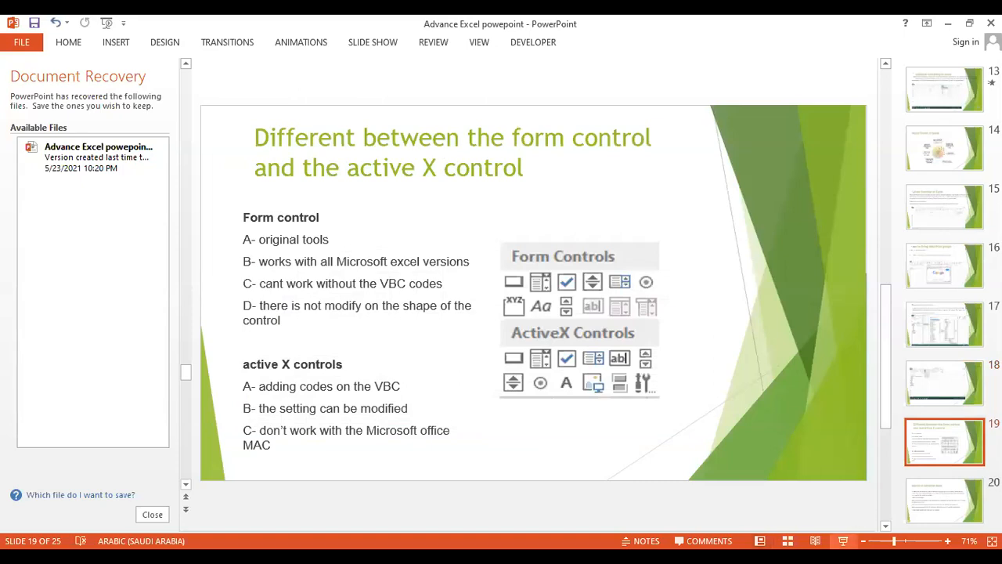
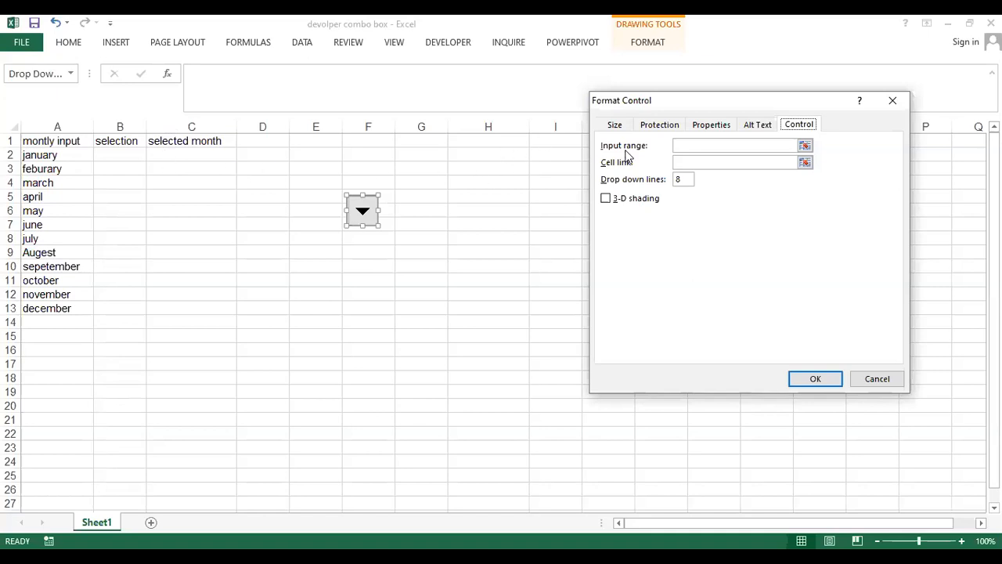
- Set the combo box's input range to $A$2:$A$13 and its cell link to $B$2, and apply the control settings
{"action": "left_click", "coordinate": [806, 147]}
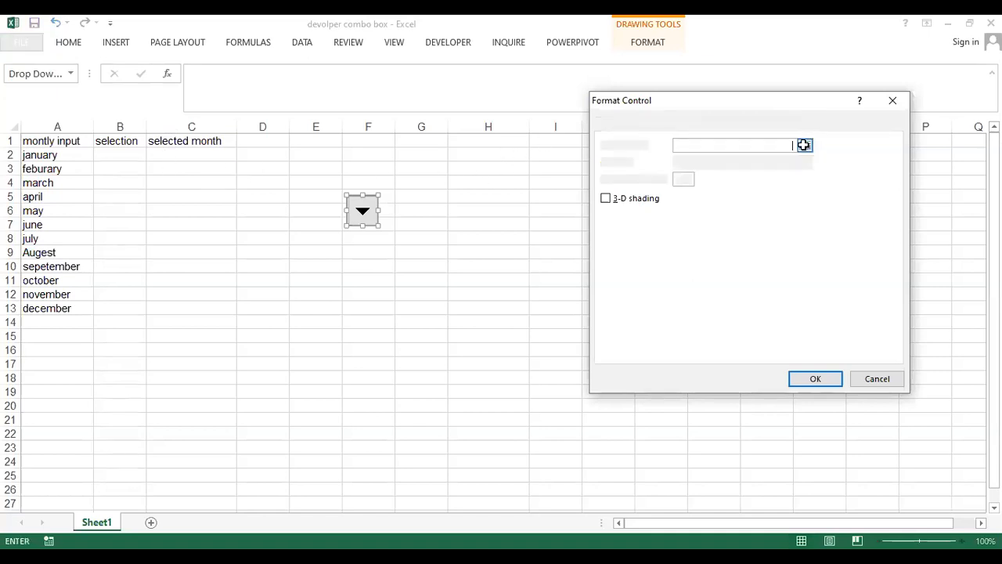
{"action": "left_click_drag", "start_coordinate": [45, 155], "coordinate": [40, 174]}
{"action": "left_click_drag", "start_coordinate": [54, 305], "coordinate": [54, 308]}
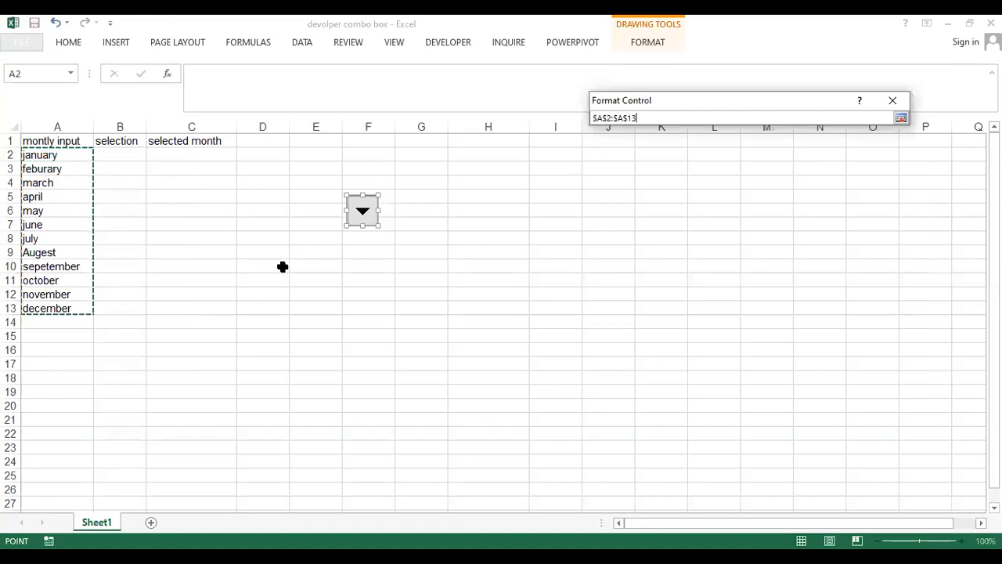
{"action": "left_click", "coordinate": [900, 117]}
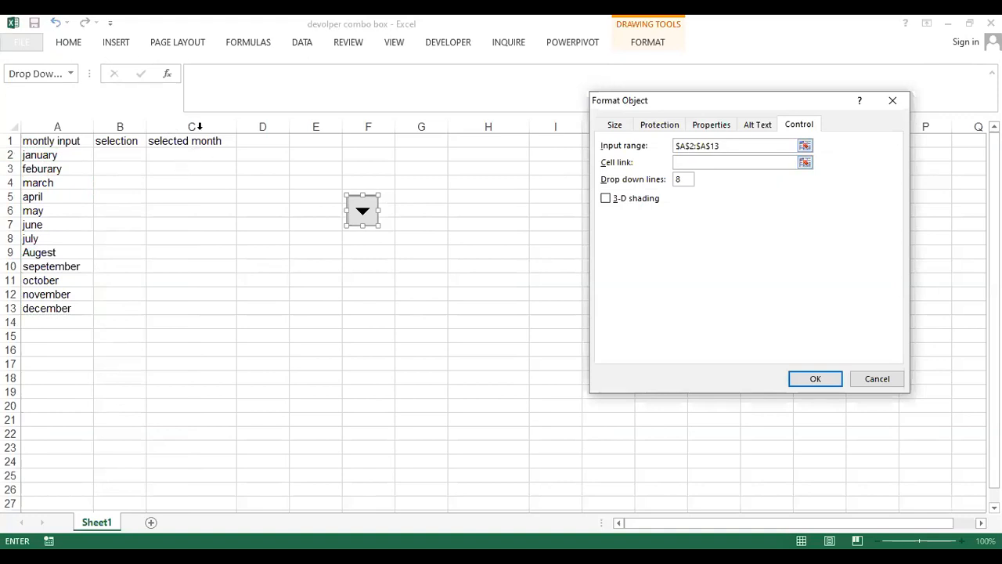
{"action": "left_click", "coordinate": [122, 155]}
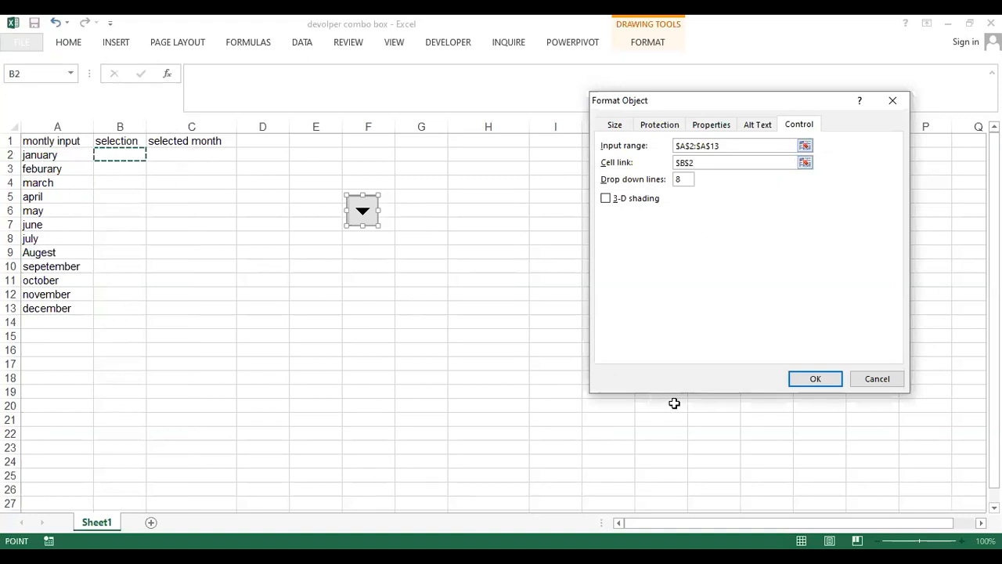
{"action": "left_click", "coordinate": [802, 382]}
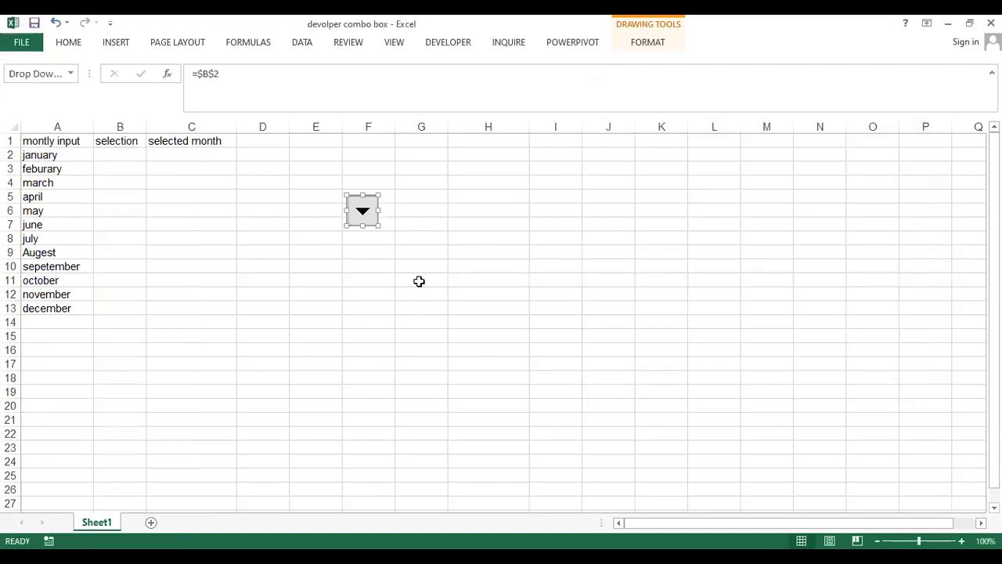
- Test the combo box by choosing january from its list and select the linked cell B2
{"action": "left_click", "coordinate": [380, 237]}
{"action": "left_click", "coordinate": [371, 224]}
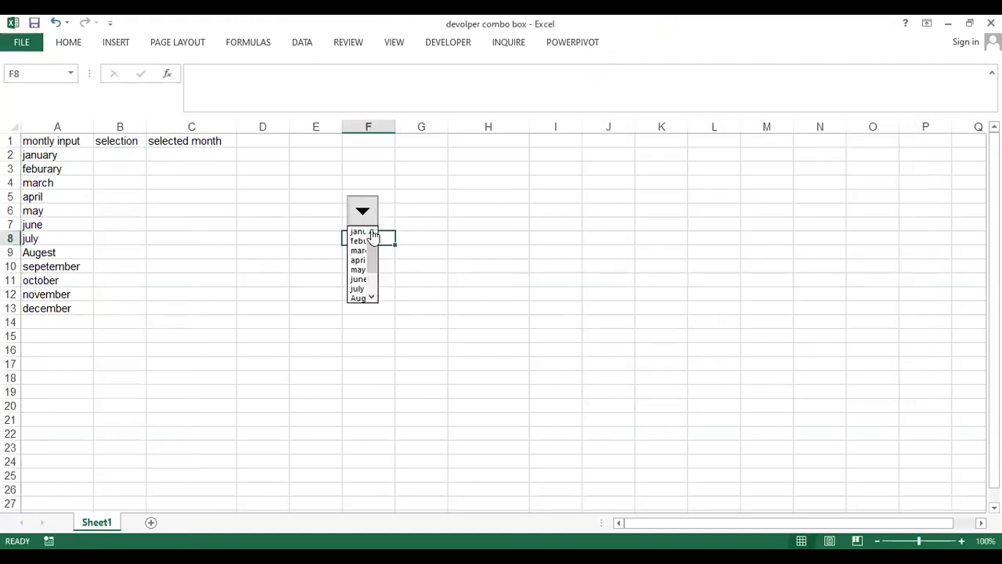
{"action": "left_click_drag", "start_coordinate": [376, 273], "coordinate": [368, 244]}
{"action": "left_click", "coordinate": [357, 233]}
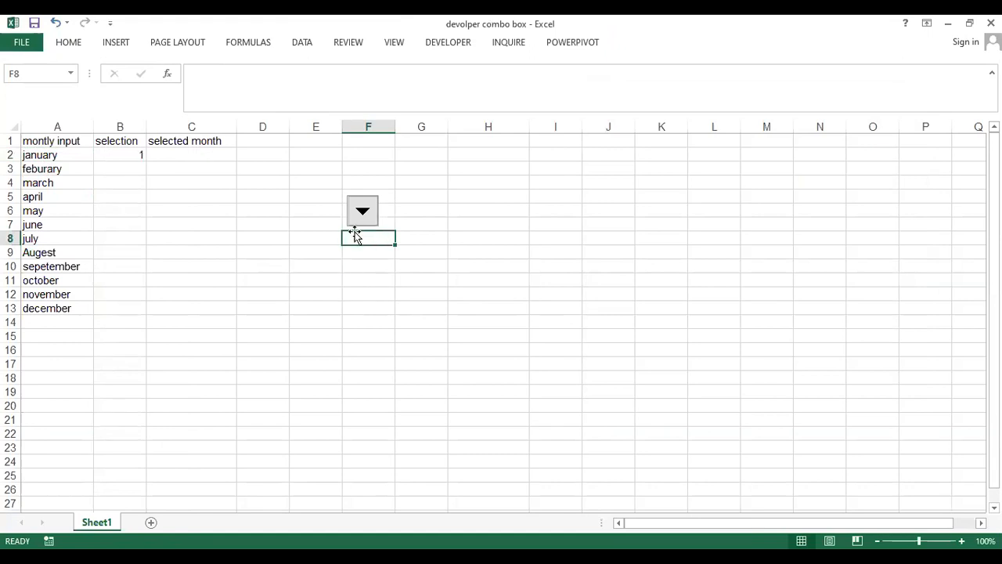
{"action": "left_click", "coordinate": [125, 157]}
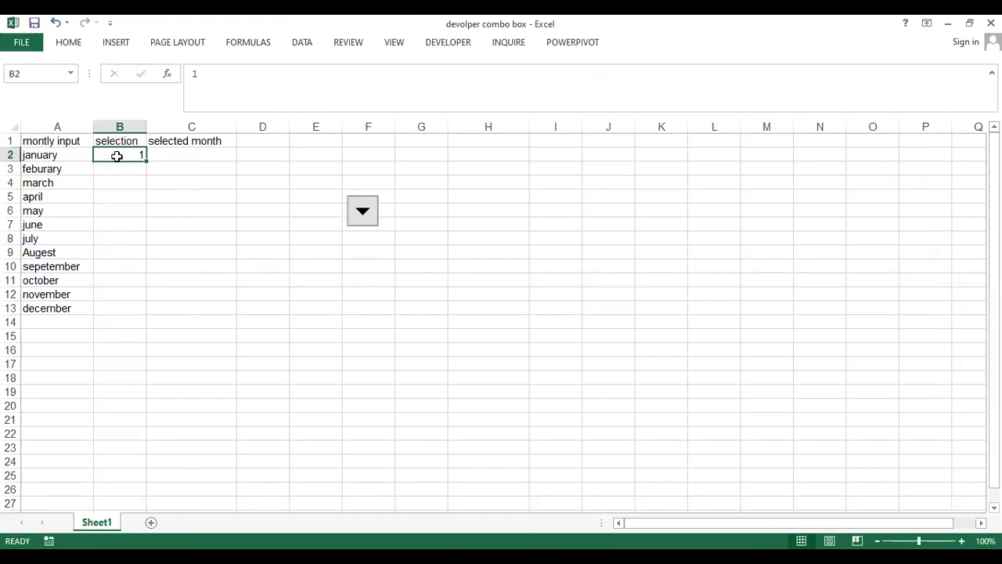
- Choose feburary, march, april and may in turn from the combo box to test the linked cell B2
{"action": "left_click", "coordinate": [368, 222]}
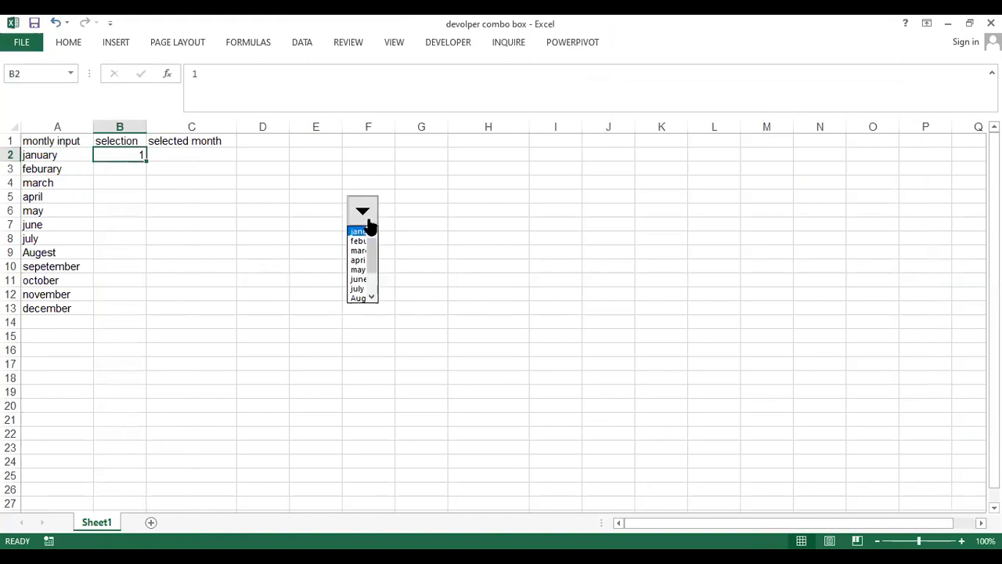
{"action": "left_click", "coordinate": [362, 241]}
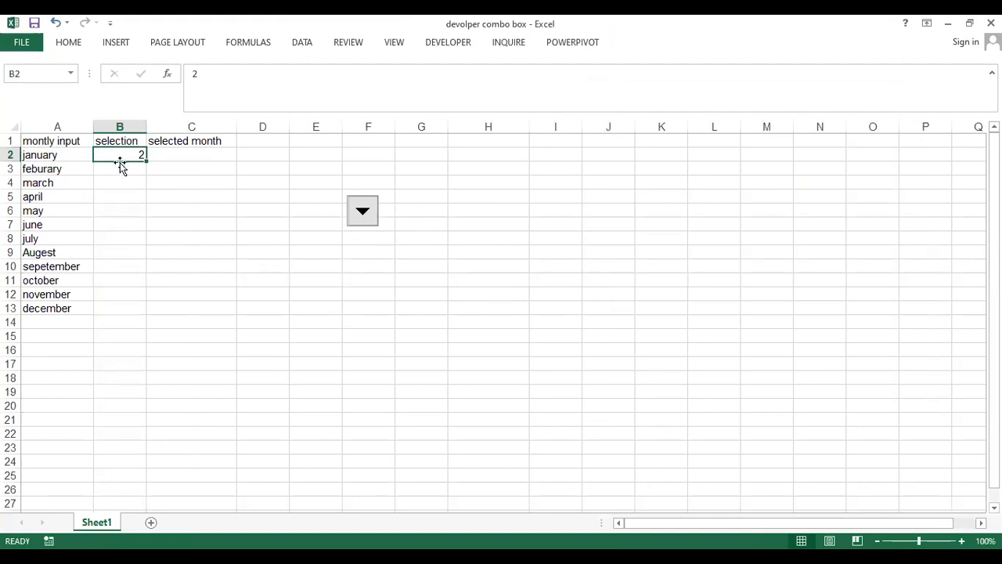
{"action": "left_click", "coordinate": [364, 223]}
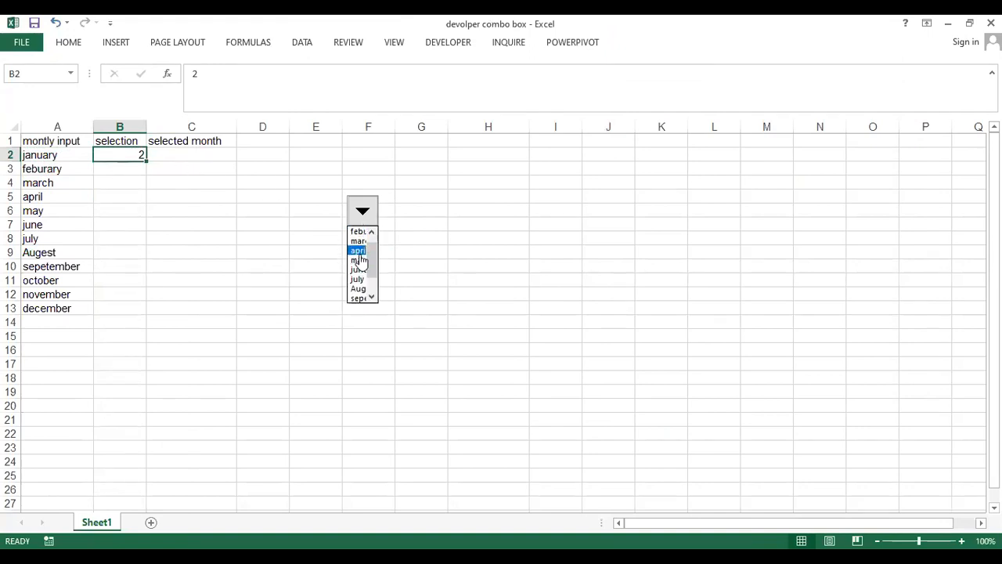
{"action": "left_click", "coordinate": [354, 241]}
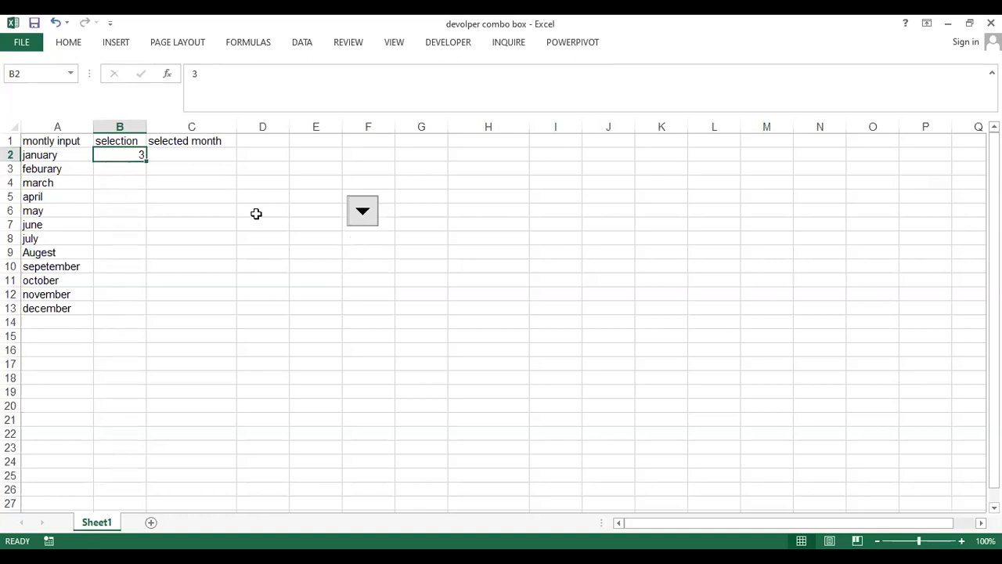
{"action": "left_click", "coordinate": [369, 218]}
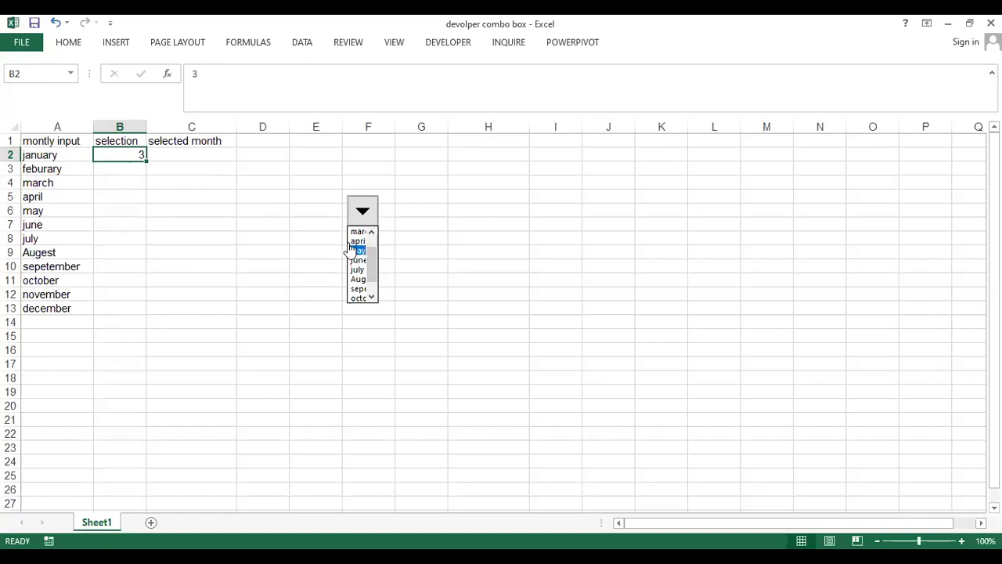
{"action": "left_click", "coordinate": [351, 241]}
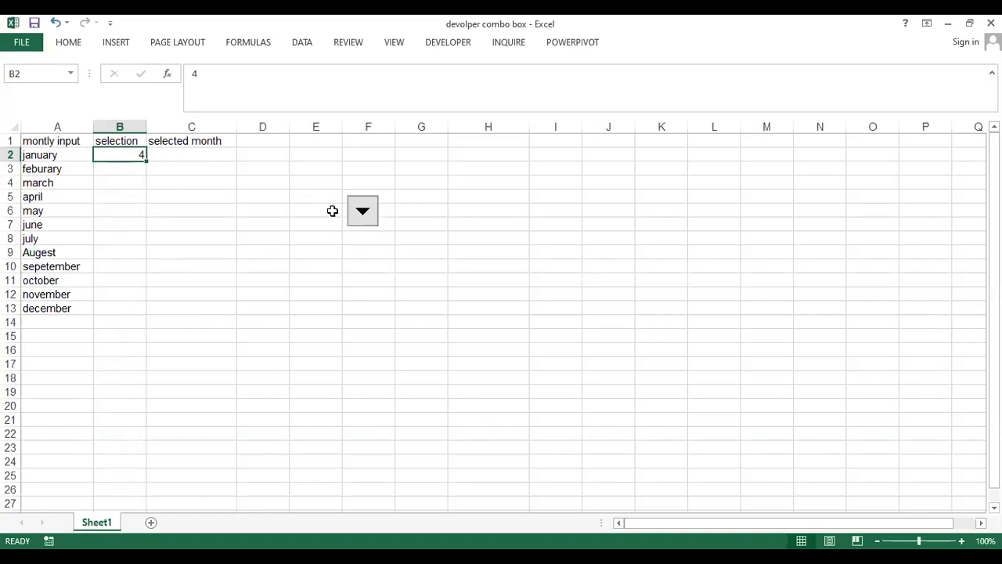
{"action": "left_click", "coordinate": [357, 220]}
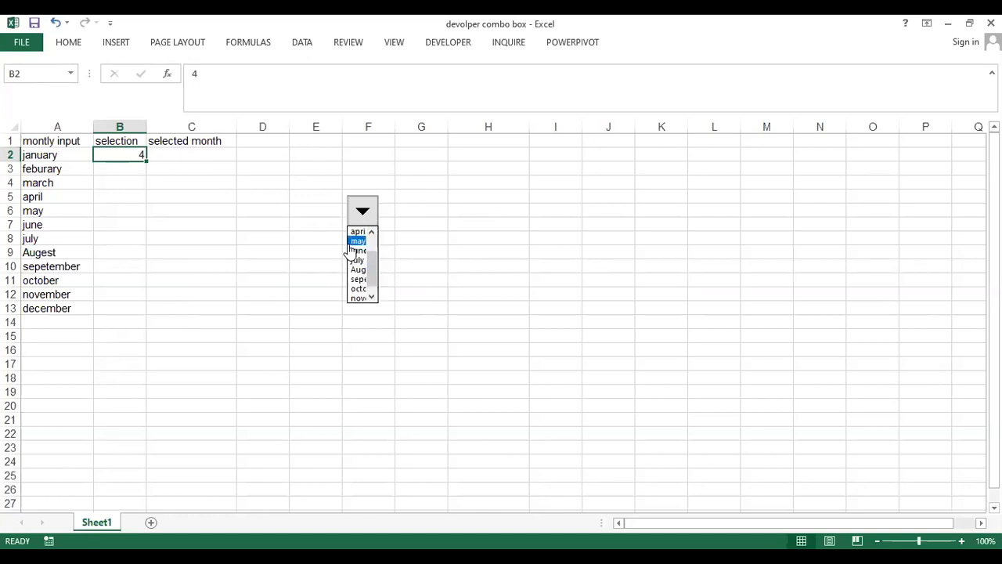
{"action": "left_click", "coordinate": [351, 241]}
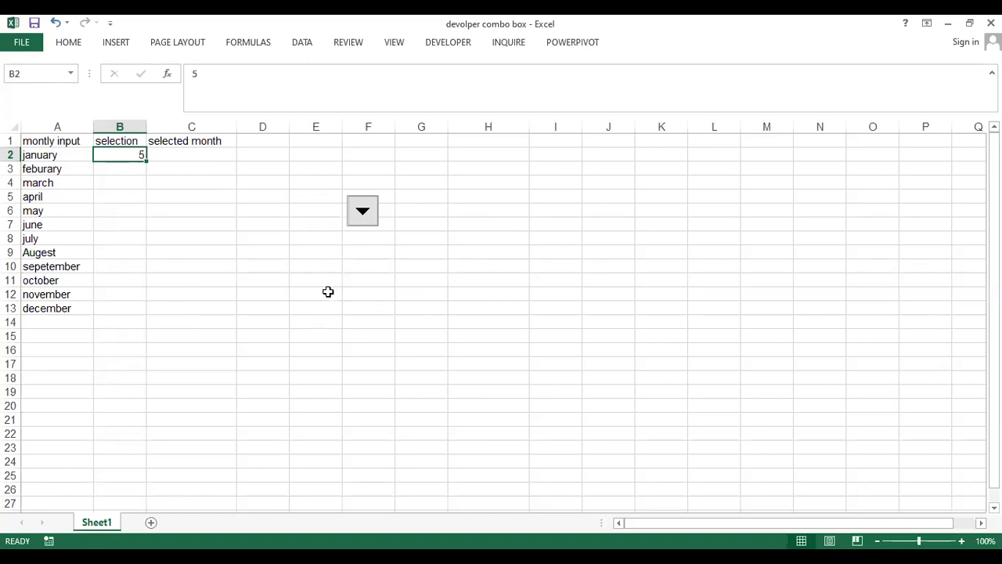
{"action": "left_click", "coordinate": [357, 222]}
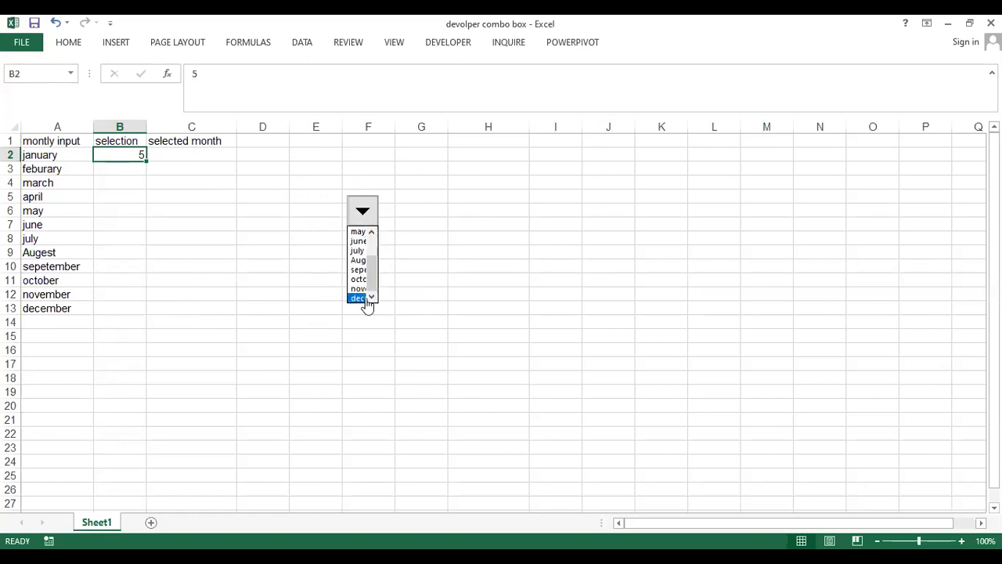
{"action": "left_click", "coordinate": [361, 233]}
{"action": "left_click", "coordinate": [362, 225]}
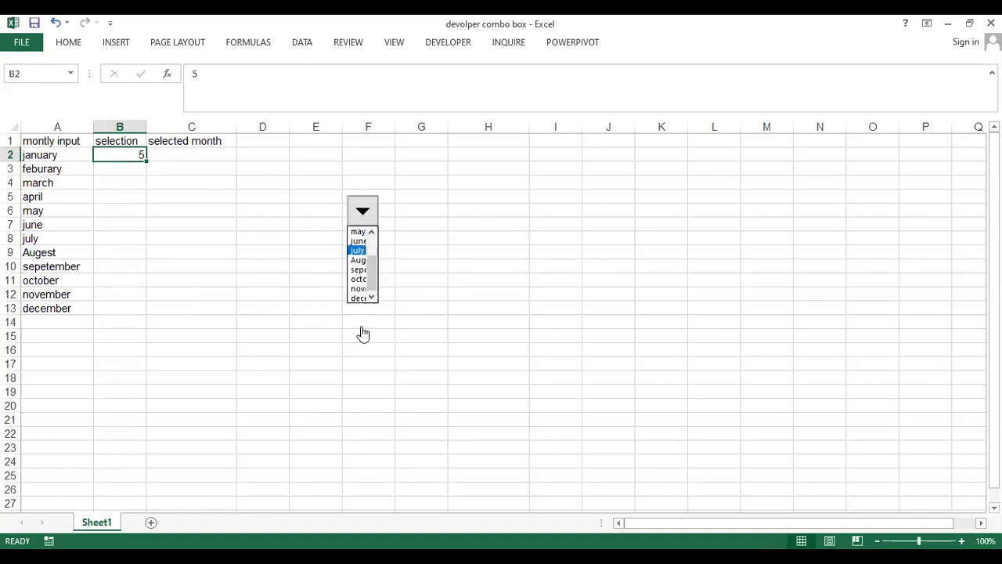
{"action": "left_click", "coordinate": [356, 222]}
- Set the combo box's drop down lines to 12 in its control formatting and apply the change
{"action": "right_click", "coordinate": [356, 223]}
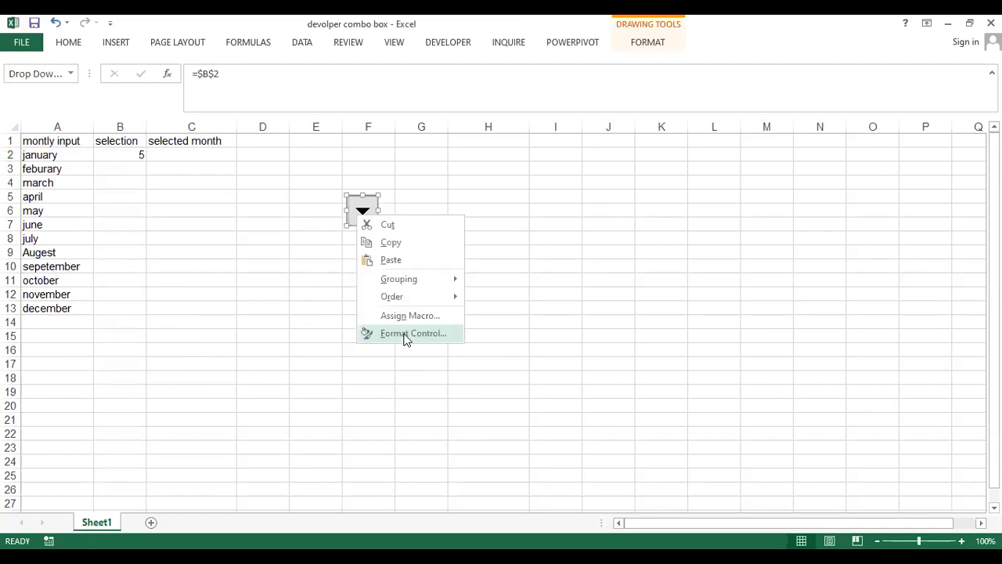
{"action": "left_click", "coordinate": [405, 334]}
{"action": "left_click", "coordinate": [688, 180]}
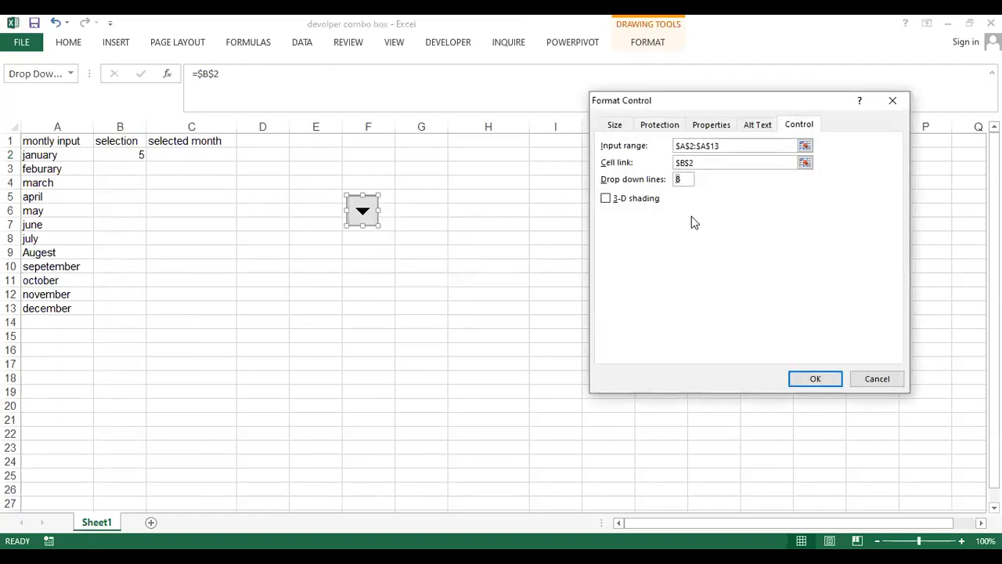
{"action": "type", "text": "12"}
{"action": "left_click", "coordinate": [814, 381]}
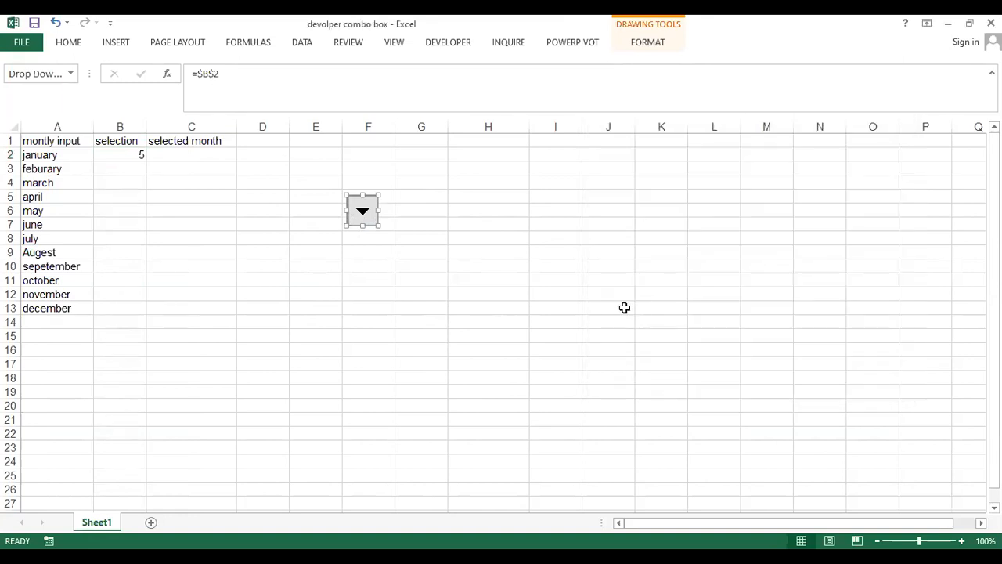
- Deselect the combo box, check its expanded list and choose Augest, selecting the linked cell B2
{"action": "left_click", "coordinate": [346, 235]}
{"action": "left_click", "coordinate": [362, 210]}
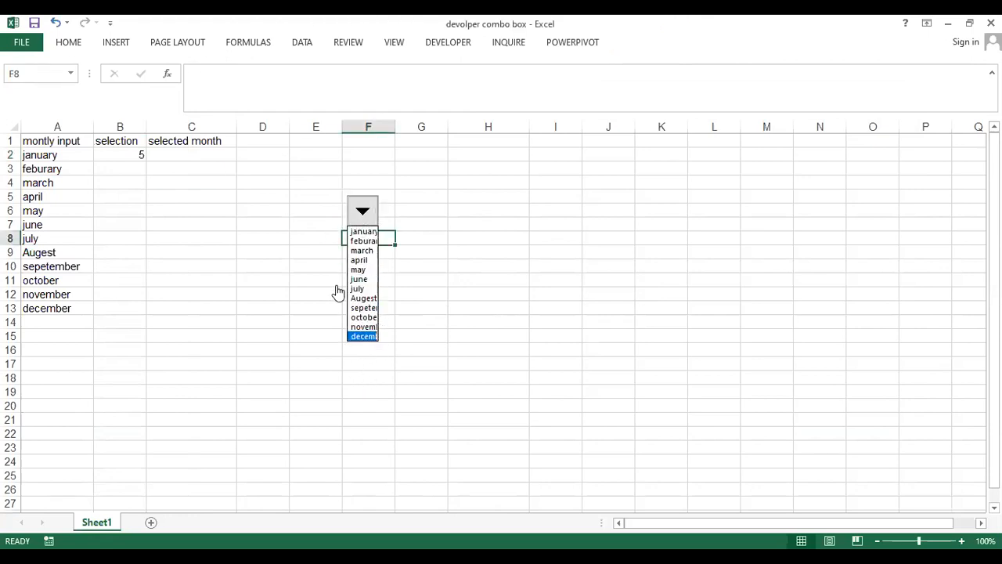
{"action": "left_click", "coordinate": [409, 317]}
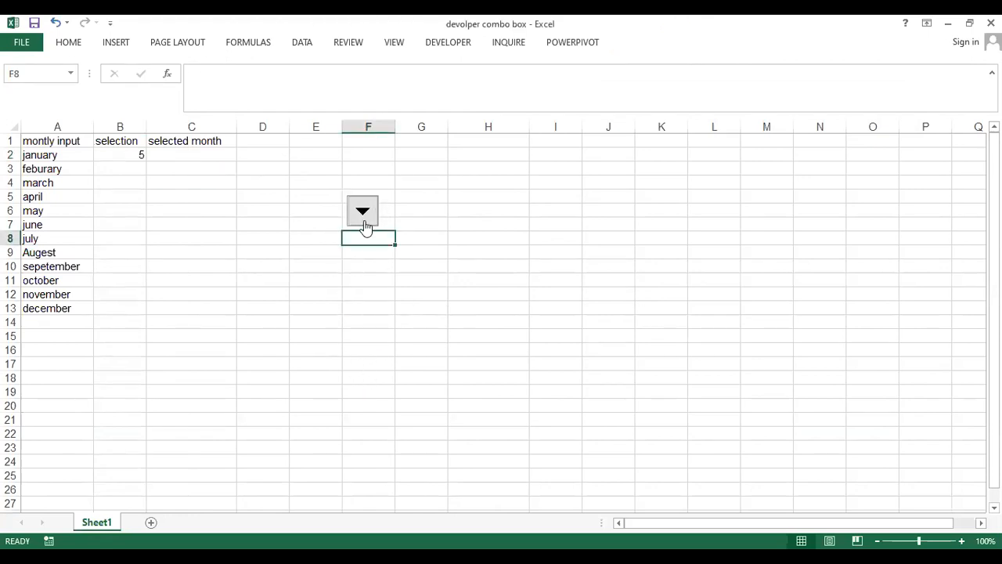
{"action": "left_click", "coordinate": [364, 217]}
{"action": "left_click", "coordinate": [369, 298]}
{"action": "left_click", "coordinate": [120, 156]}
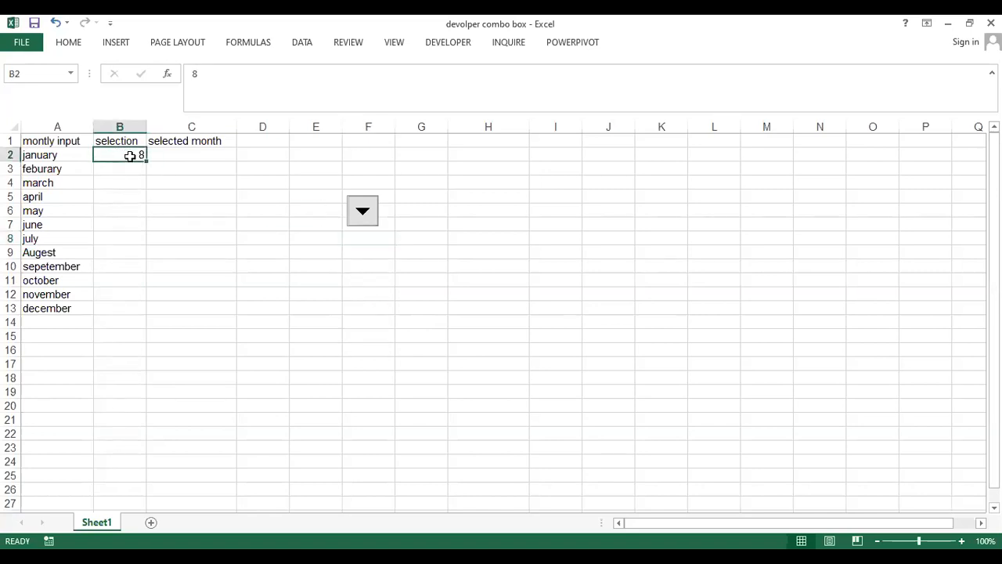
- Choose november, january and finally december from the combo box list
{"action": "left_click", "coordinate": [363, 218]}
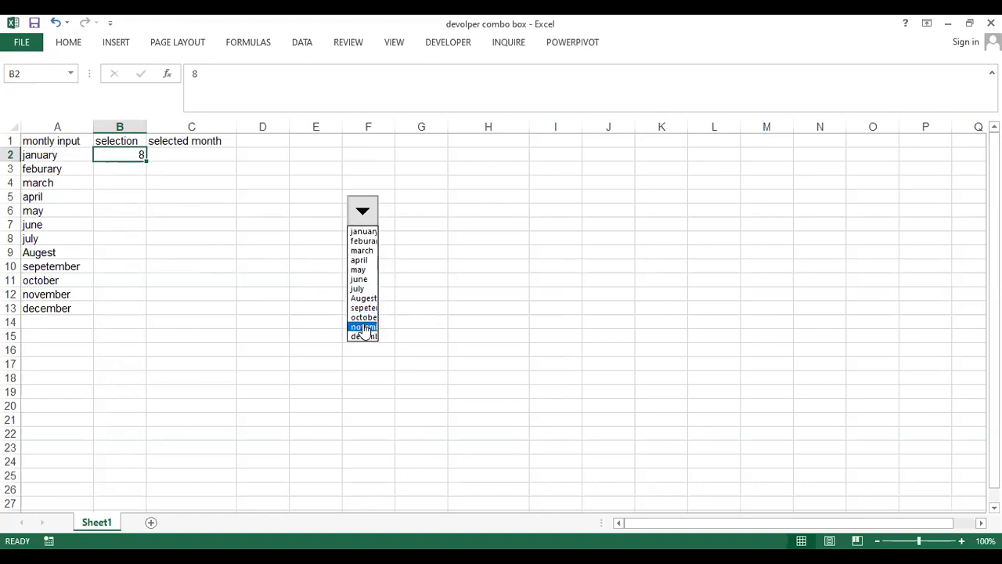
{"action": "left_click", "coordinate": [363, 326]}
{"action": "left_click", "coordinate": [350, 222]}
{"action": "left_click", "coordinate": [359, 230]}
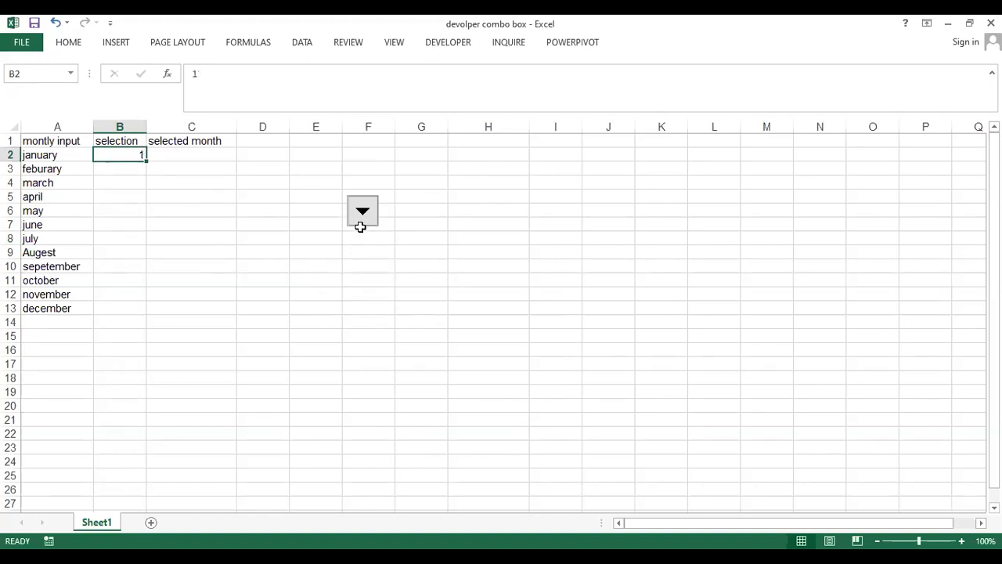
{"action": "left_click", "coordinate": [361, 223]}
{"action": "left_click", "coordinate": [364, 336]}
{"action": "left_click", "coordinate": [429, 43]}
{"action": "left_click", "coordinate": [280, 83]}
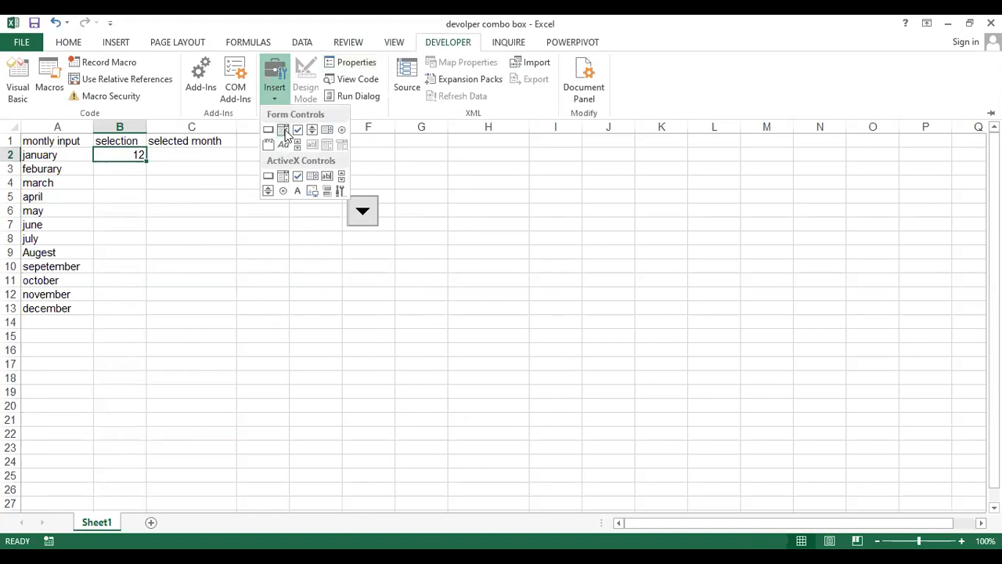
{"action": "left_click", "coordinate": [354, 228]}
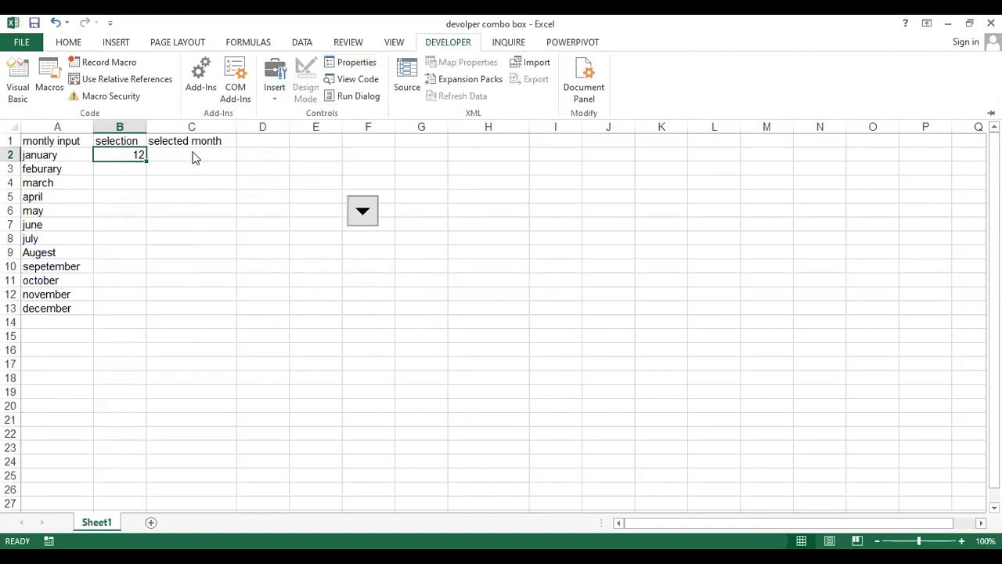
- Enter the formula =index(A2:A13,B2) in cell C2 under the "selected month" heading
{"action": "left_click", "coordinate": [196, 158]}
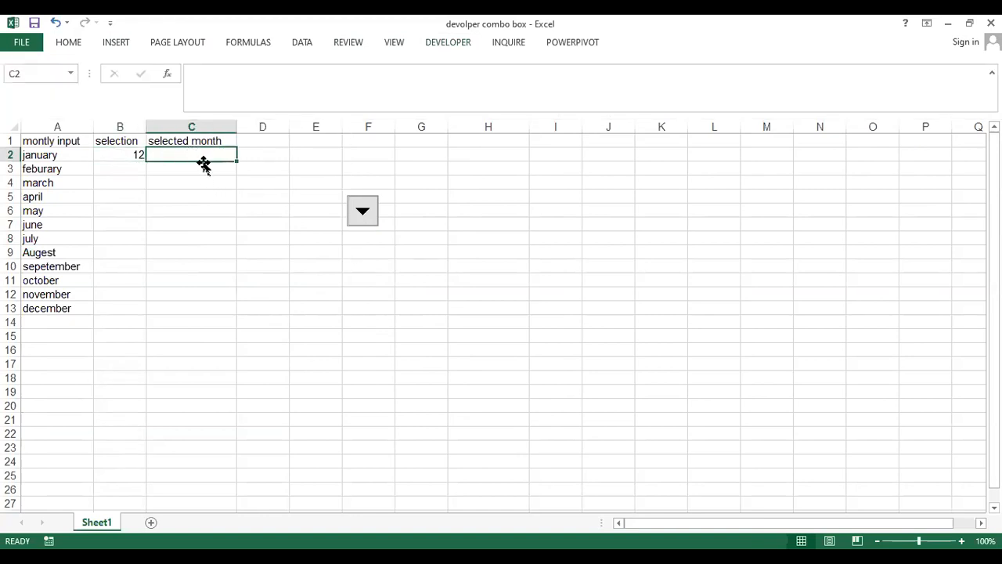
{"action": "type", "text": "="}
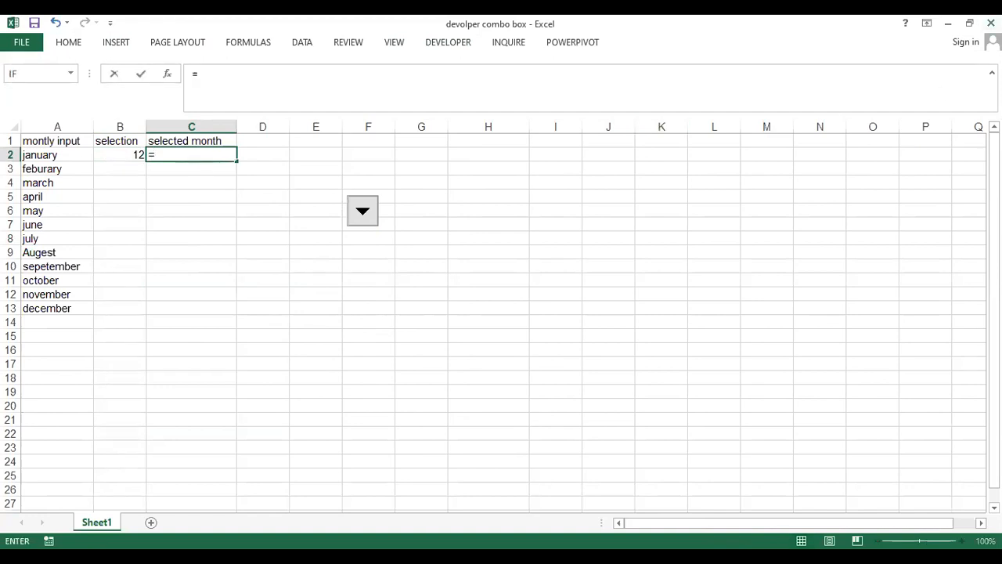
{"action": "type", "text": "index("}
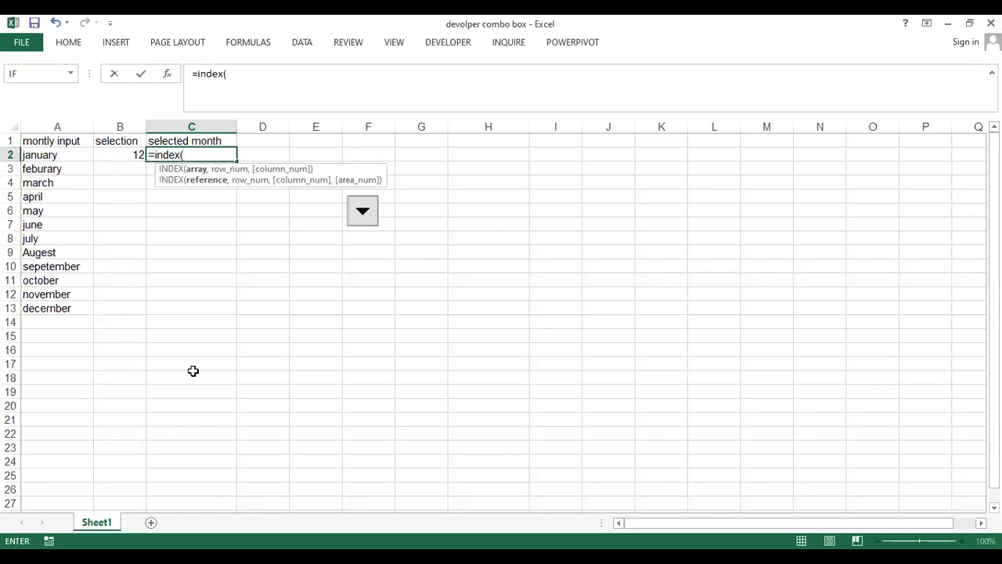
{"action": "left_click", "coordinate": [68, 153]}
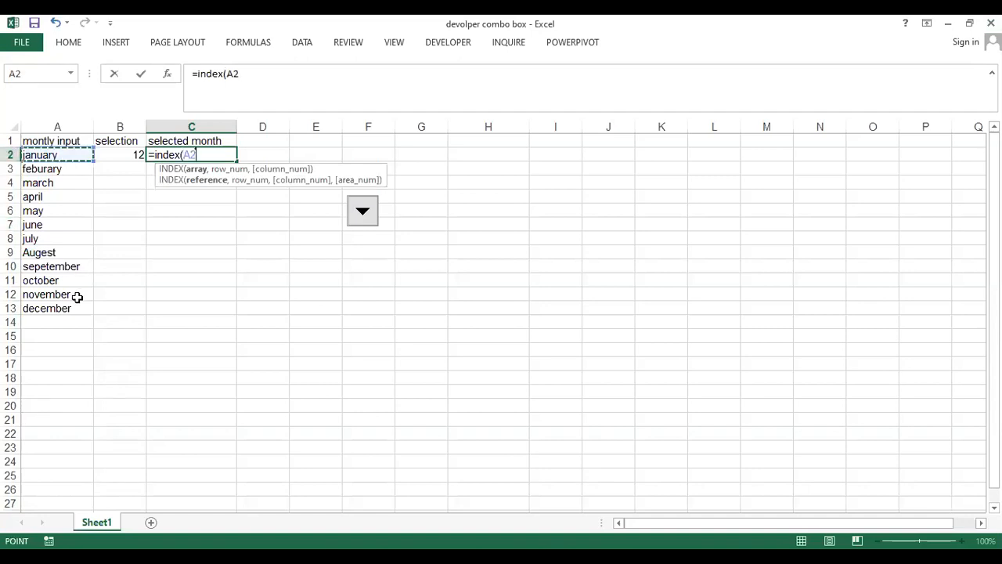
{"action": "left_click", "coordinate": [72, 304], "text": "shift"}
{"action": "type", "text": ","}
{"action": "left_click", "coordinate": [115, 153]}
{"action": "type", "text": ")"}
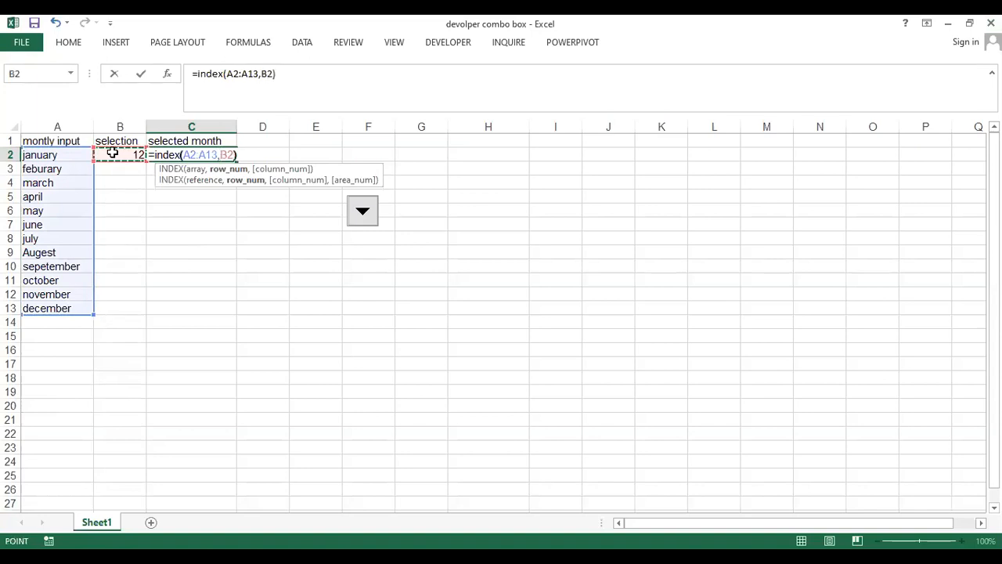
{"action": "key", "text": "Return"}
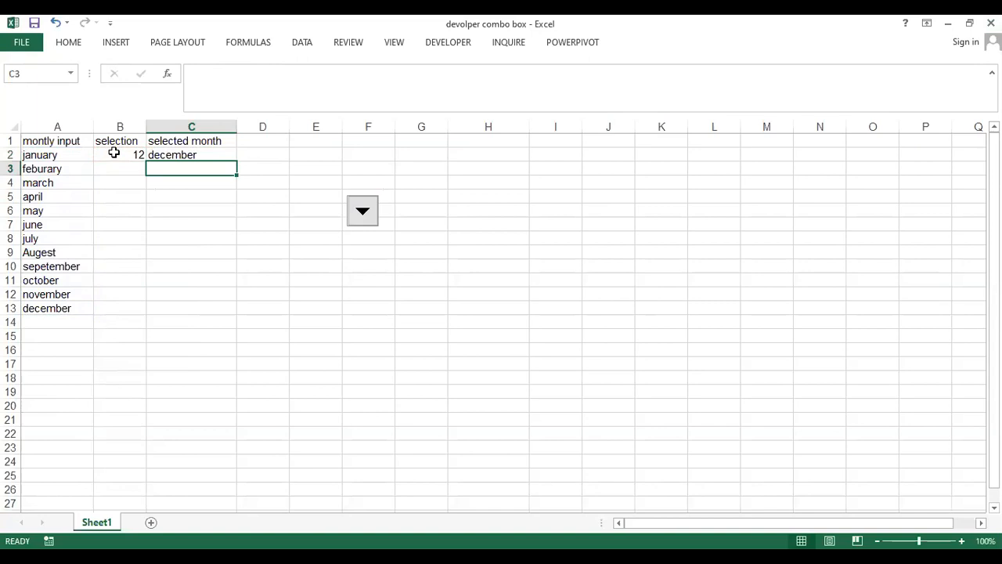
- Test the month combo box by choosing may and then feburary from its list
{"action": "left_click", "coordinate": [362, 213]}
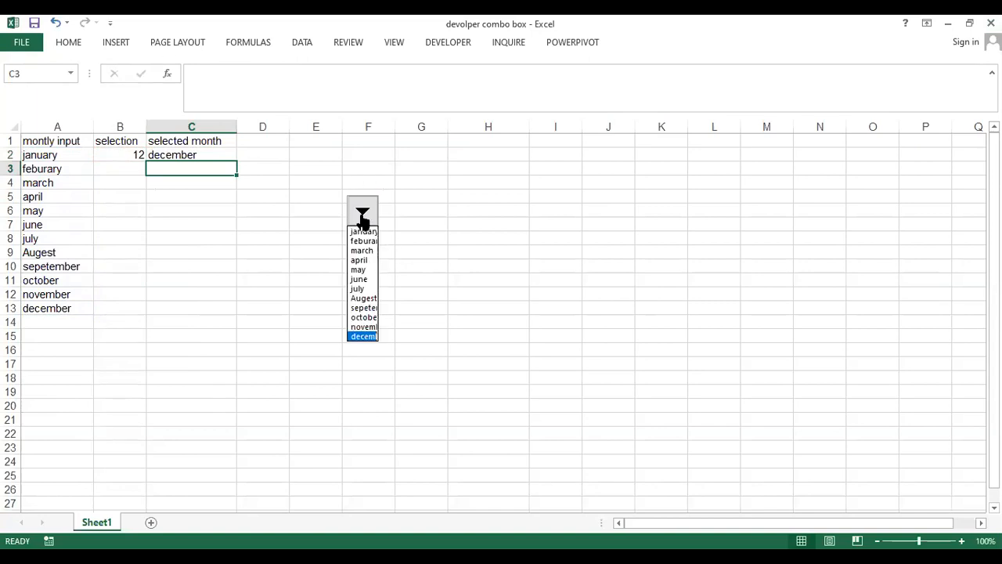
{"action": "left_click", "coordinate": [350, 270]}
{"action": "left_click", "coordinate": [309, 280]}
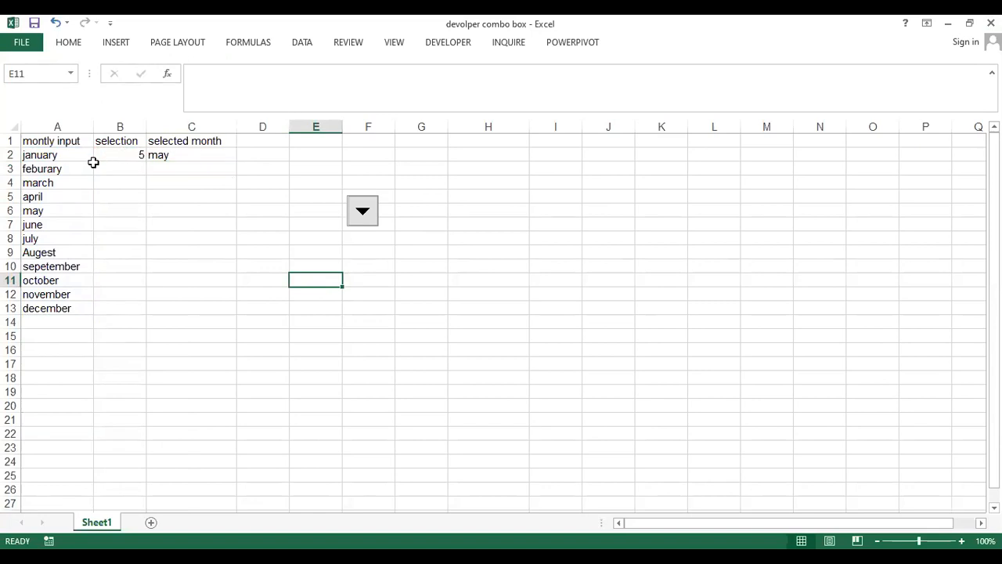
{"action": "left_click", "coordinate": [374, 227]}
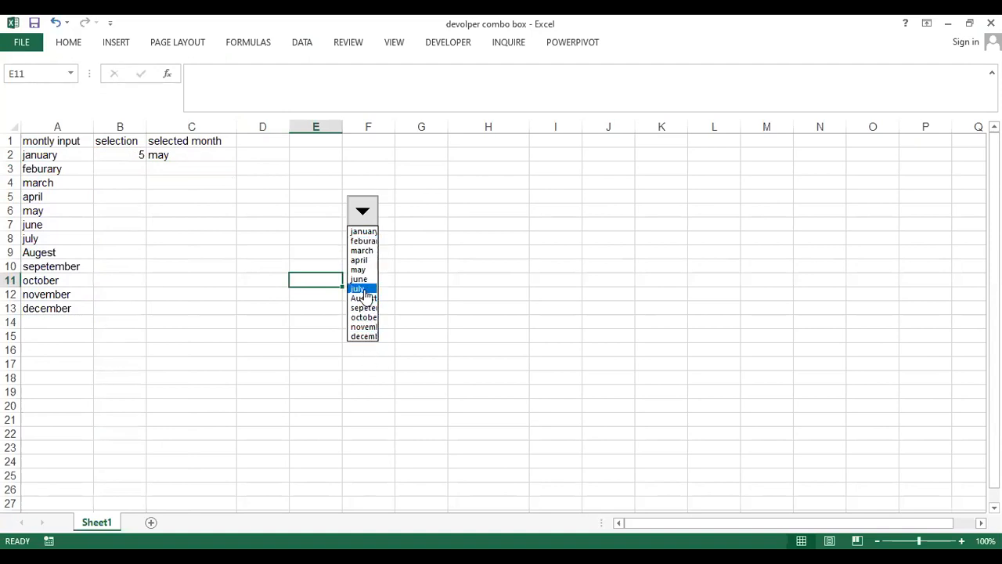
{"action": "left_click", "coordinate": [361, 242]}
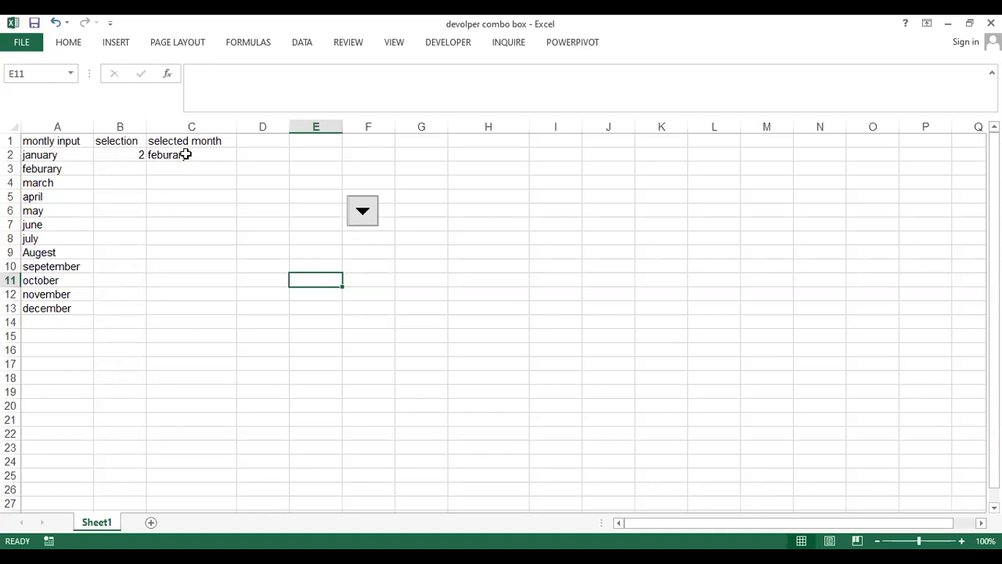
- Insert a rectangle shape below the combo box, covering about G10 to the start of H13
{"action": "left_click", "coordinate": [72, 45]}
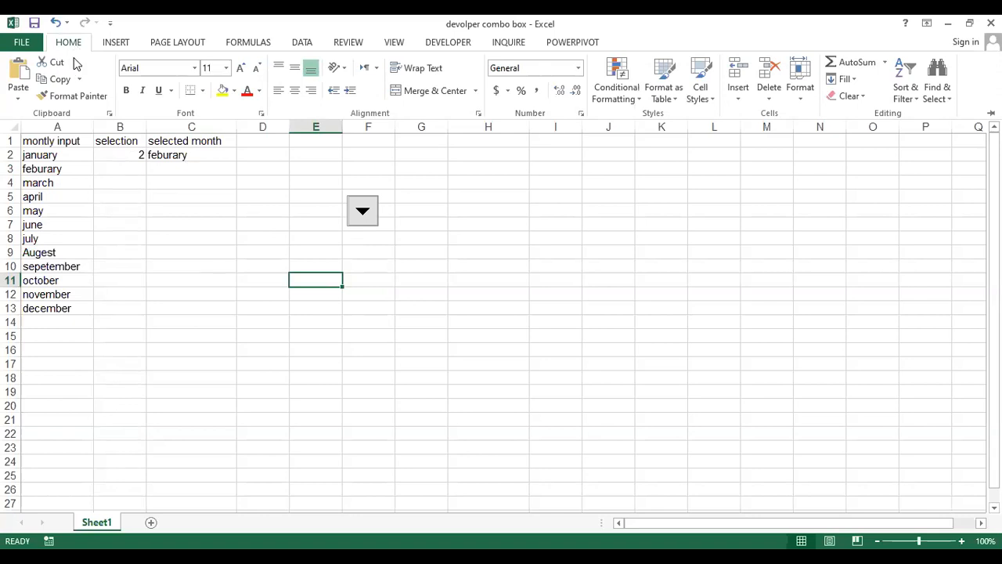
{"action": "left_click", "coordinate": [114, 44]}
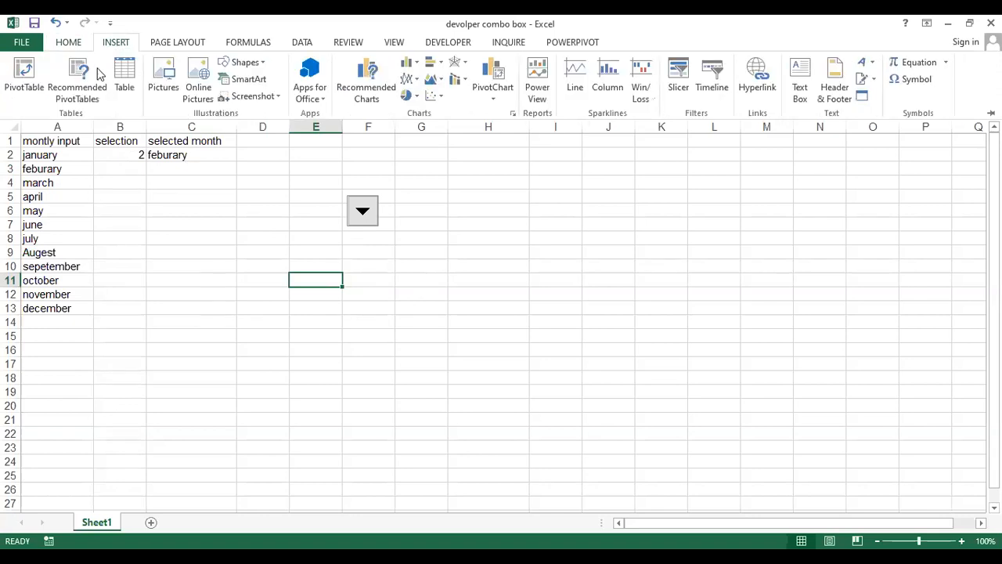
{"action": "left_click", "coordinate": [244, 65]}
{"action": "left_click", "coordinate": [269, 94]}
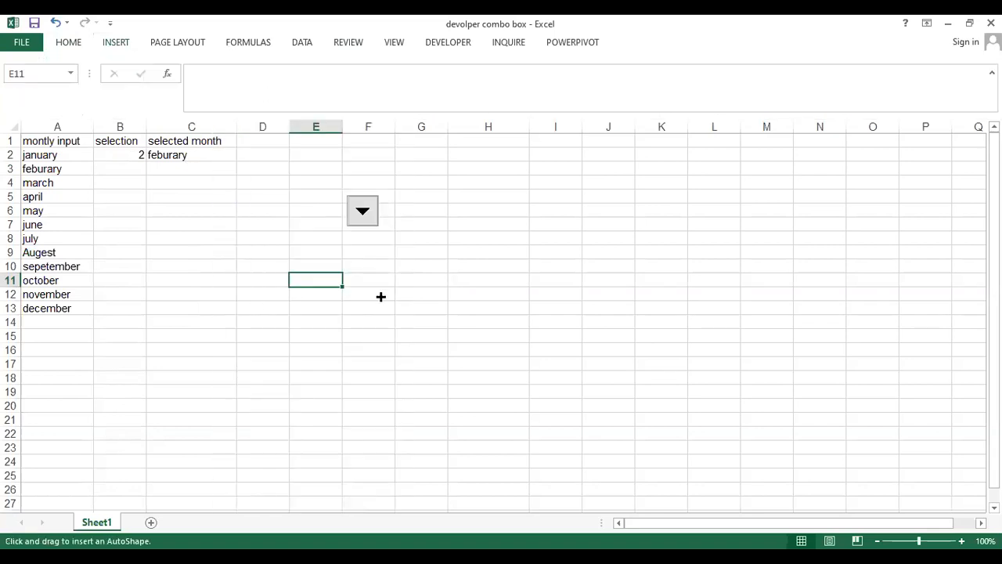
{"action": "left_click_drag", "start_coordinate": [395, 265], "coordinate": [460, 308]}
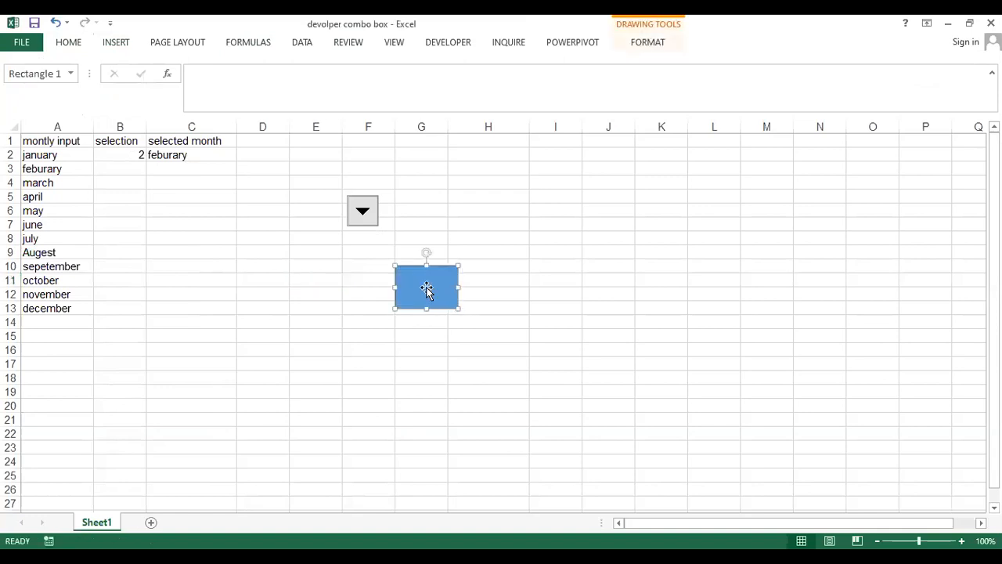
- Link the rectangle's text to the selected month with the formula =$C$2
{"action": "left_click", "coordinate": [225, 74]}
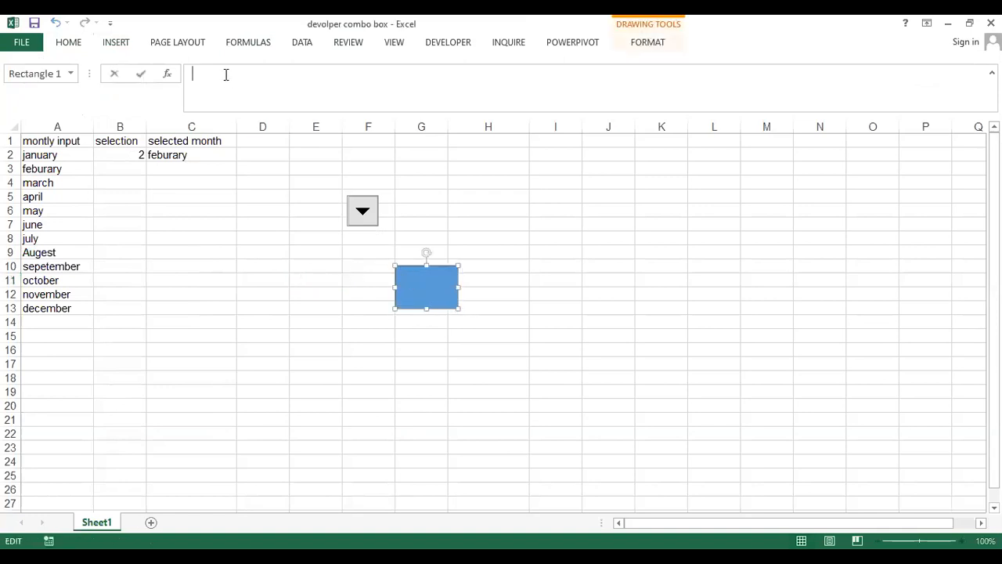
{"action": "type", "text": "="}
{"action": "left_click", "coordinate": [173, 155]}
{"action": "key", "text": "Return"}
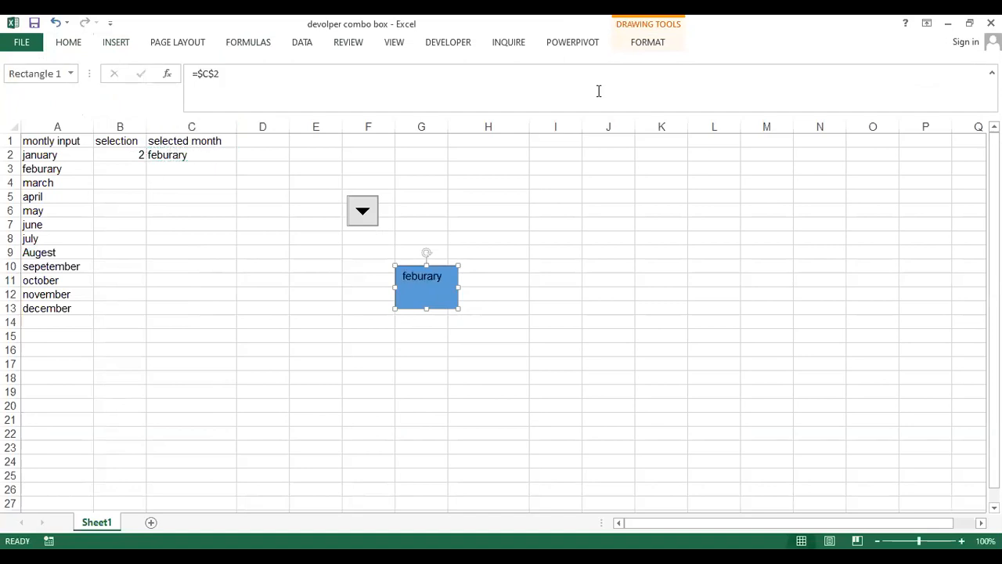
- Choose Augest in the combo box and move the linked rectangle above it, to about G1:G4
{"action": "left_click", "coordinate": [365, 212]}
{"action": "left_click", "coordinate": [365, 298]}
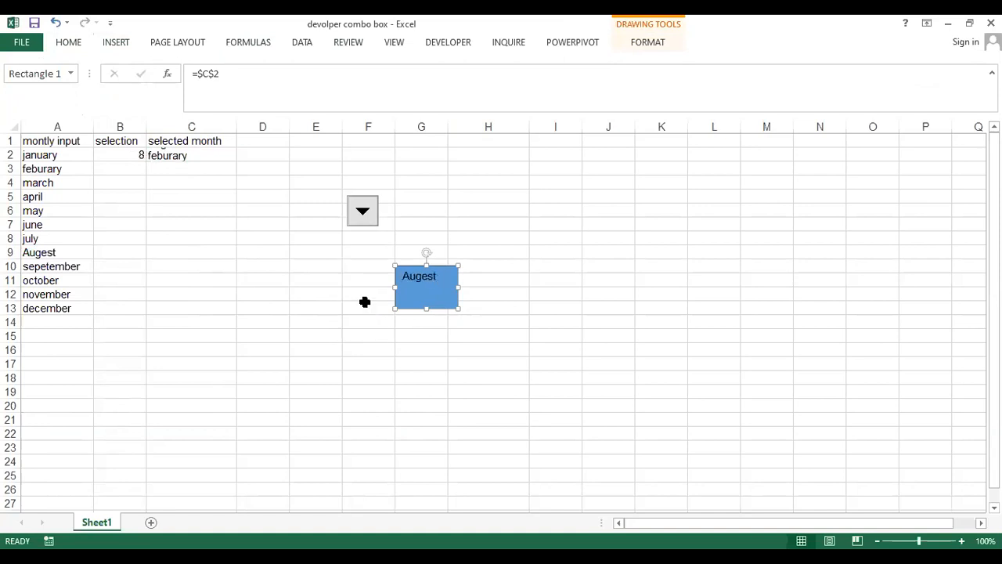
{"action": "left_click_drag", "start_coordinate": [421, 281], "coordinate": [409, 155]}
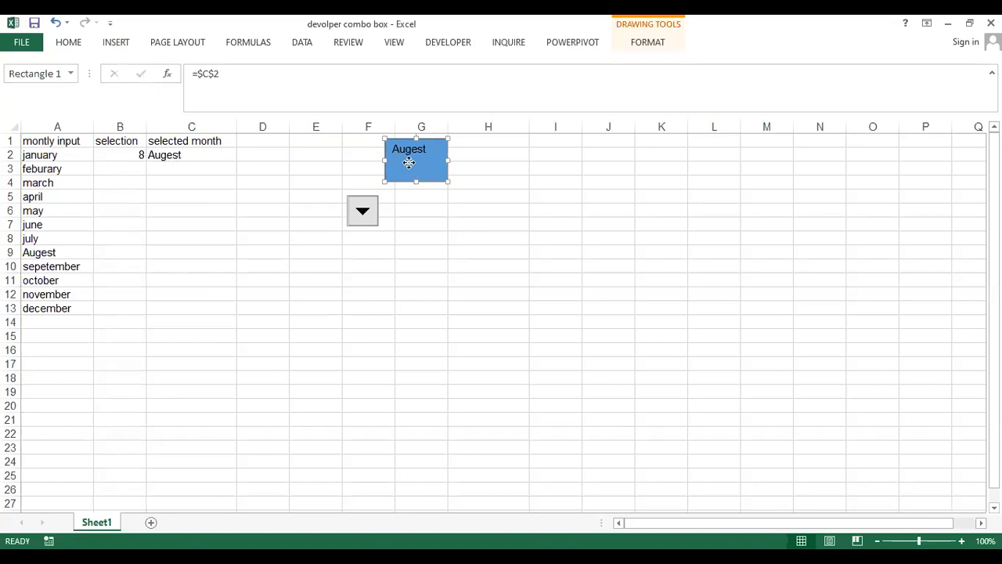
- Choose december and then october from the combo box to test the linked rectangle
{"action": "left_click", "coordinate": [367, 219]}
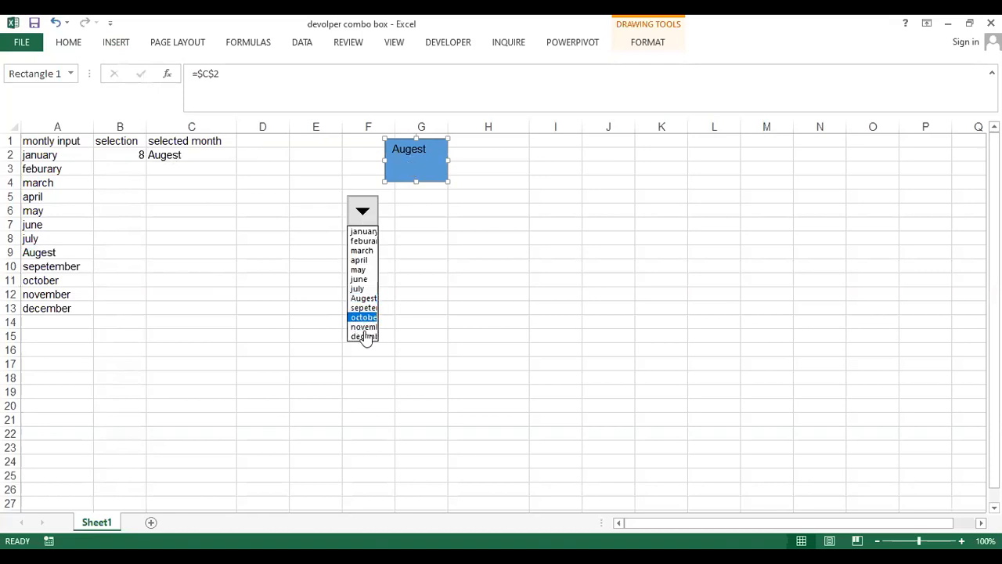
{"action": "left_click", "coordinate": [365, 338]}
{"action": "left_click", "coordinate": [271, 306]}
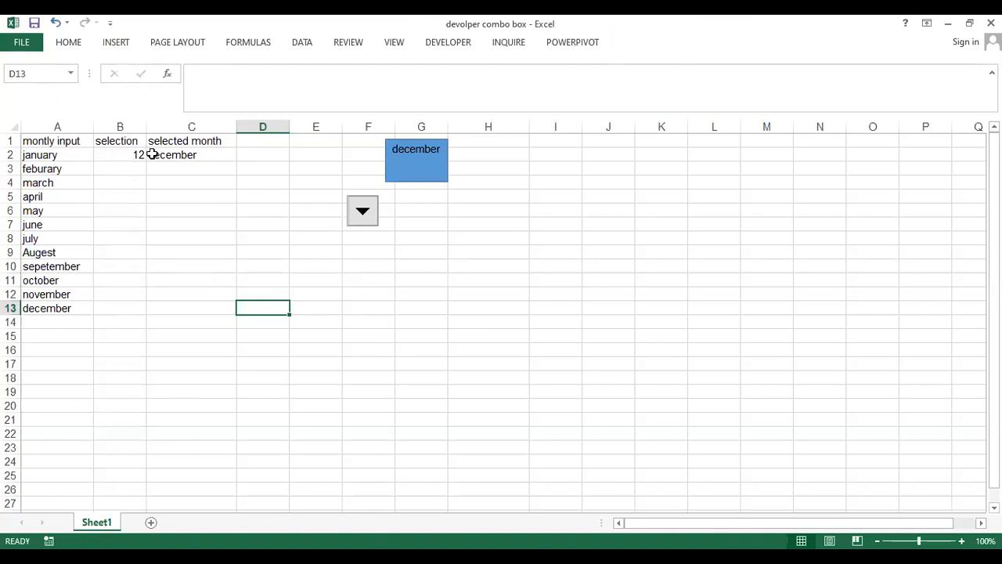
{"action": "left_click", "coordinate": [364, 213]}
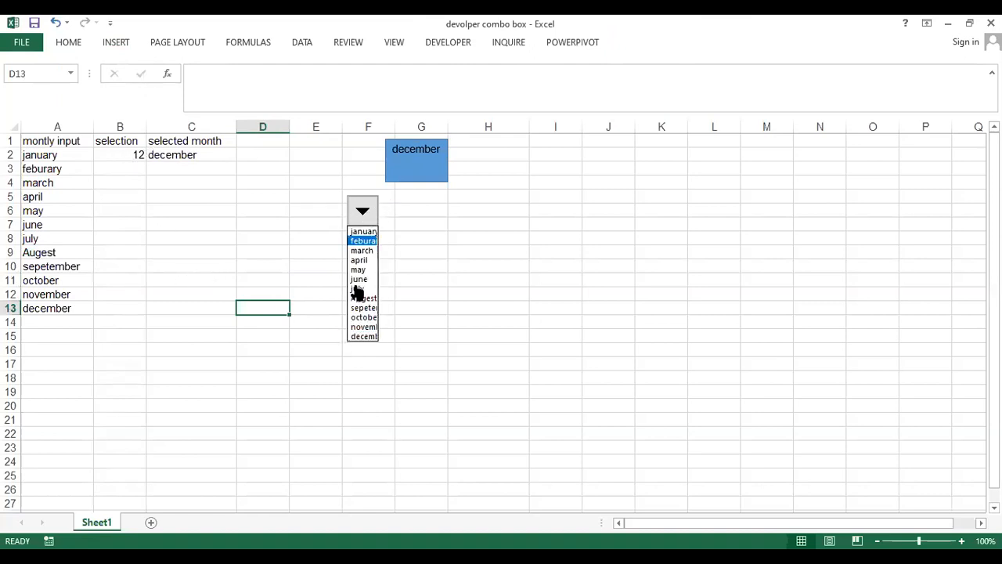
{"action": "left_click", "coordinate": [360, 317]}
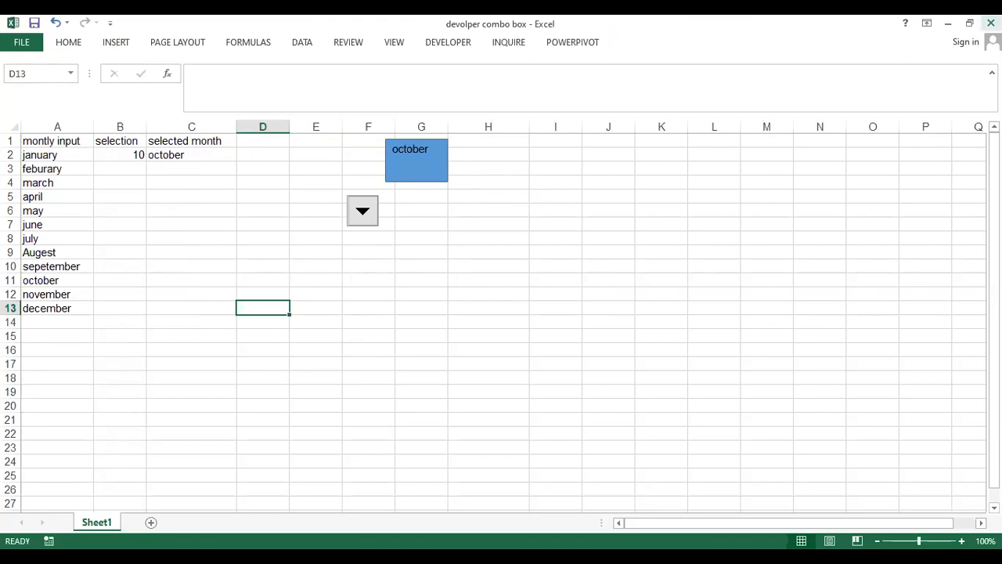
{"action": "left_click", "coordinate": [969, 22]}
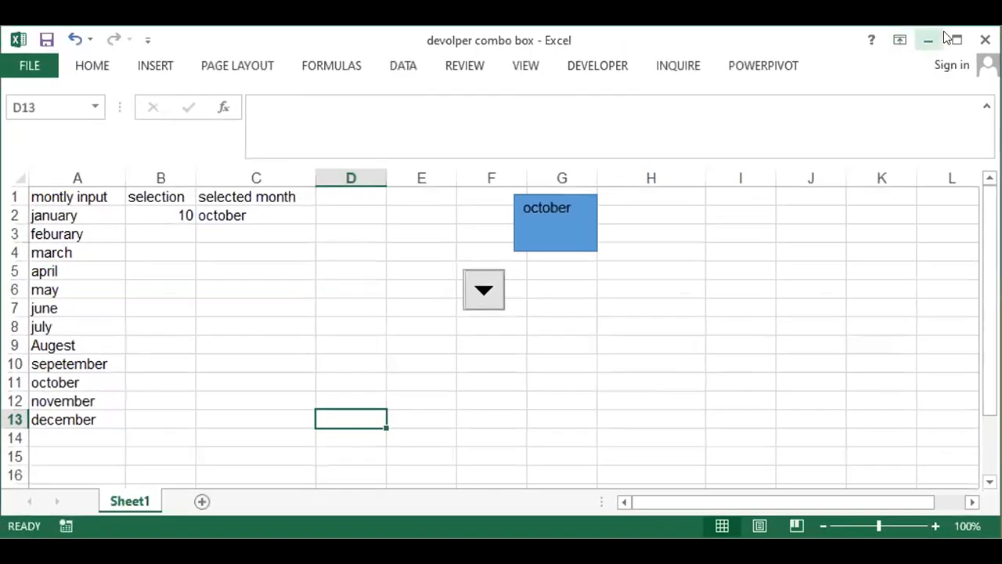
{"action": "left_click", "coordinate": [956, 40]}
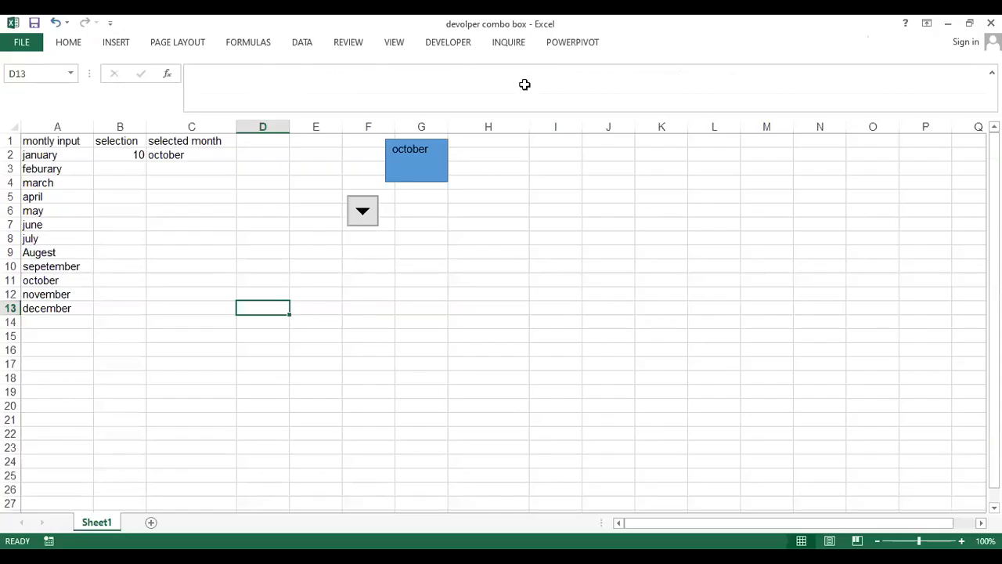
{"action": "left_click", "coordinate": [489, 281]}
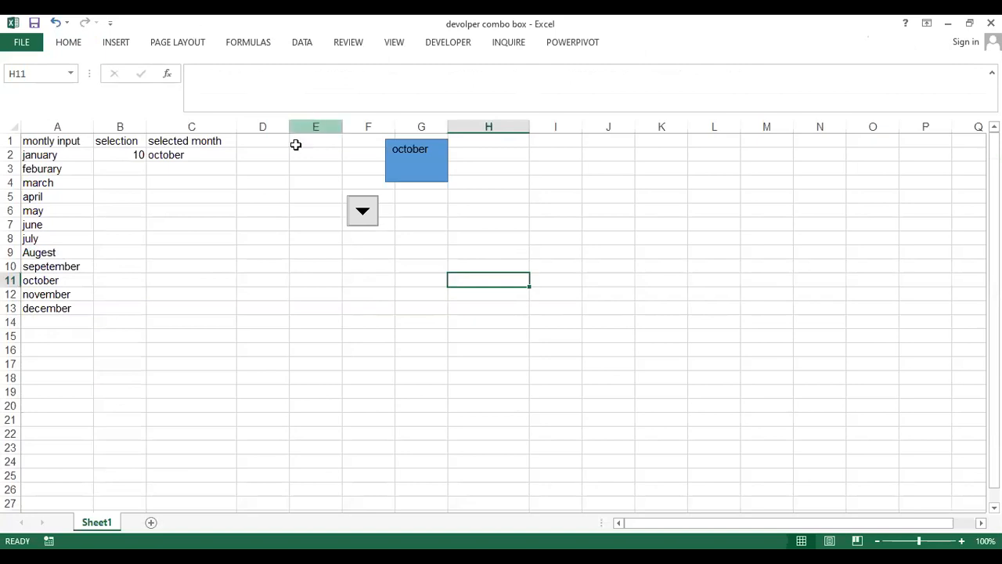
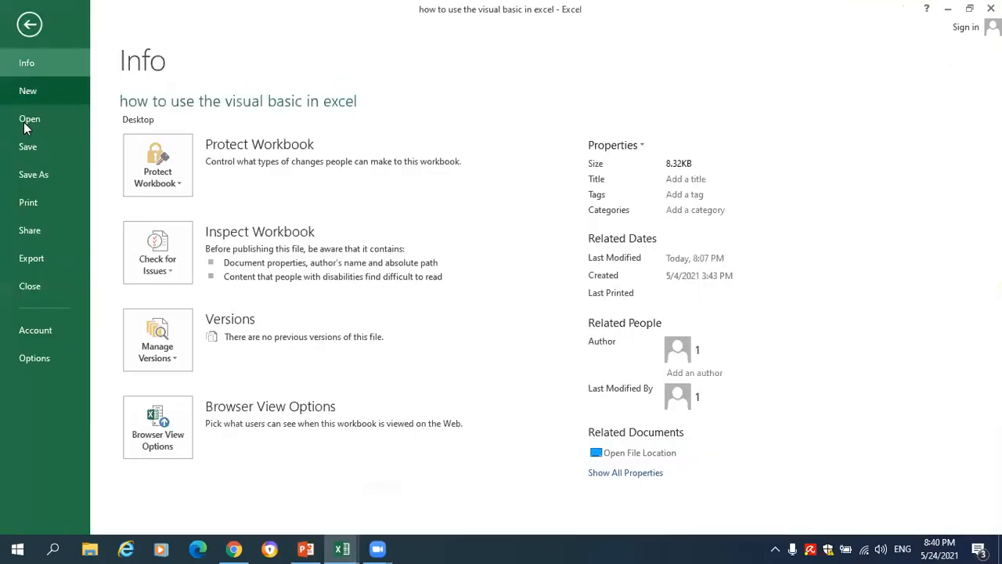
- Create a new blank workbook
{"action": "left_click", "coordinate": [30, 100]}
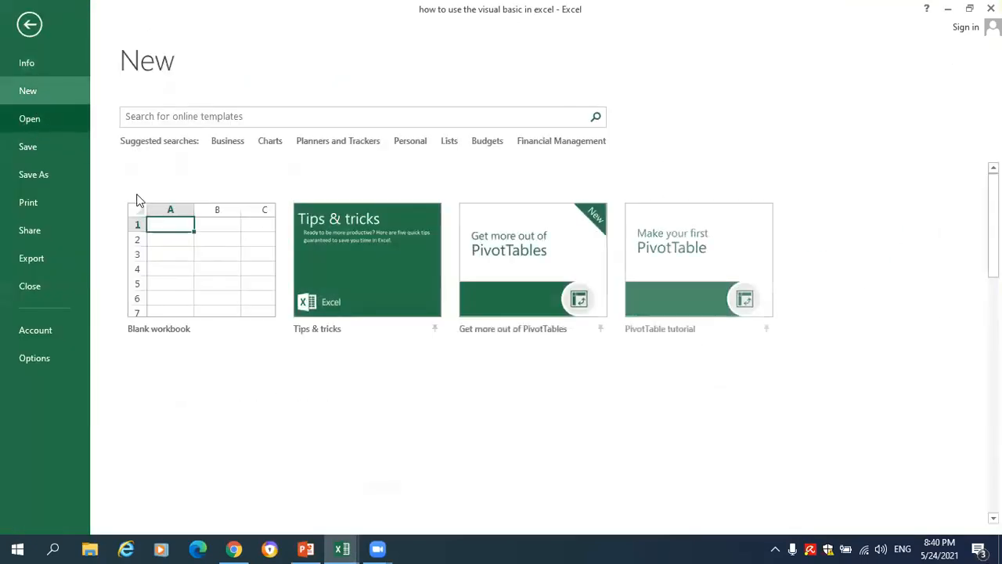
{"action": "left_click", "coordinate": [193, 266]}
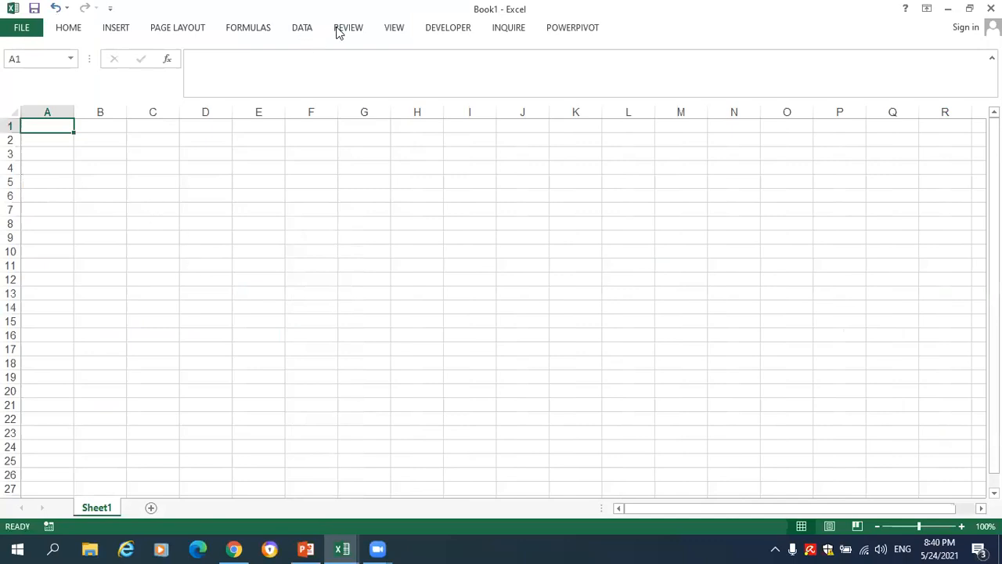
- Try to start recording a macro named SHEET with the shortcut Ctrl+o, stored in This Workbook
{"action": "left_click", "coordinate": [444, 30]}
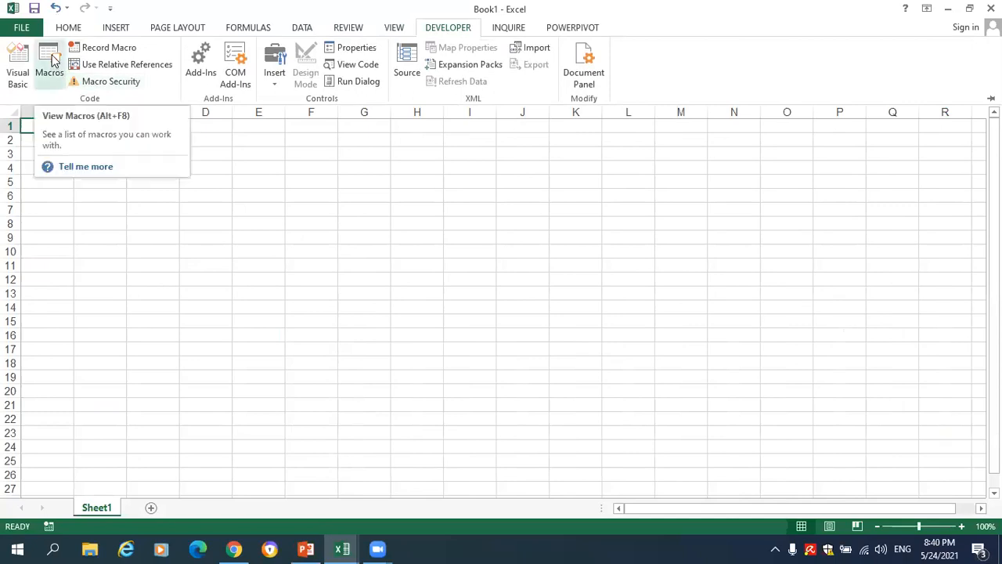
{"action": "left_click", "coordinate": [92, 49]}
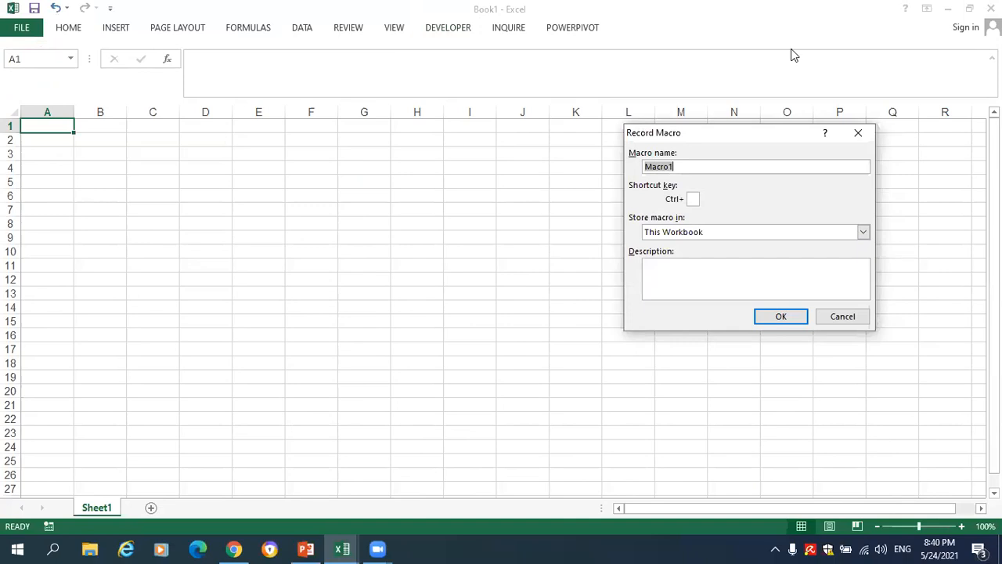
{"action": "left_click", "coordinate": [664, 166]}
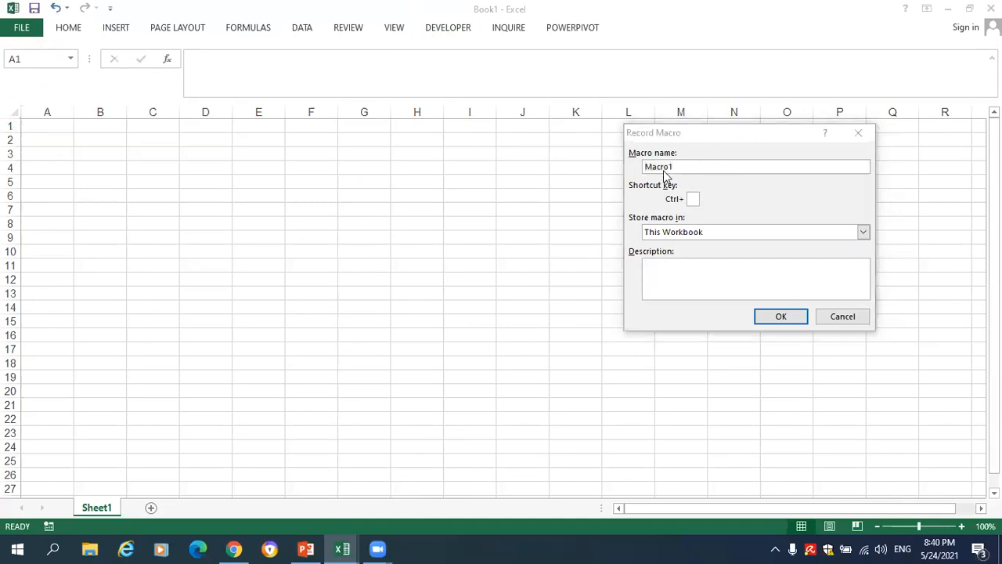
{"action": "left_click", "coordinate": [701, 165]}
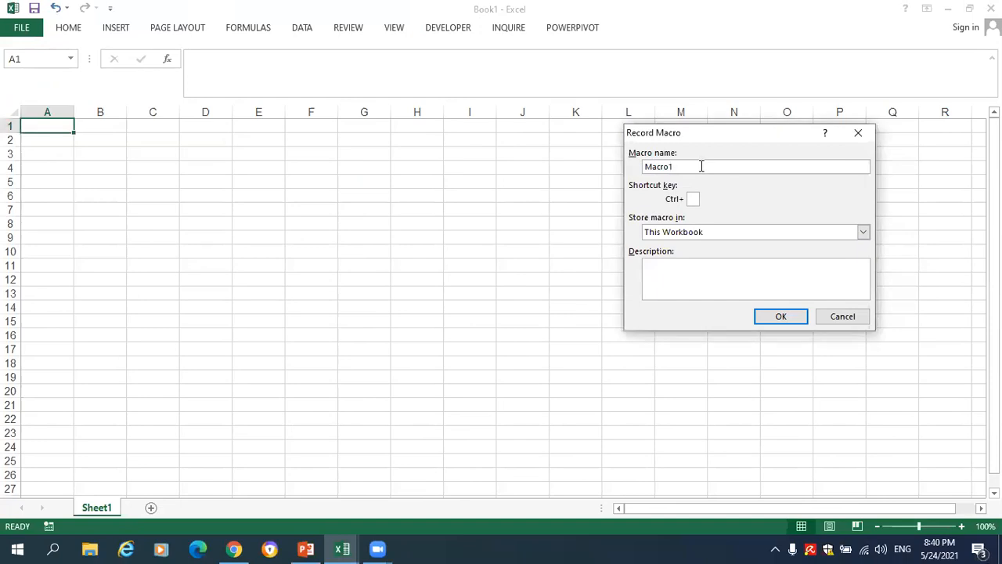
{"action": "key", "text": "BackSpace"}
{"action": "key", "text": "BackSpace"}
{"action": "key", "text": "BackSpace"}
{"action": "key", "text": "BackSpace"}
{"action": "key", "text": "BackSpace"}
{"action": "key", "text": "BackSpace"}
{"action": "type", "text": "SHEET"}
{"action": "type", "text": "="}
{"action": "key", "text": "BackSpace"}
{"action": "type", "text": "="}
{"action": "key", "text": "BackSpace"}
{"action": "type", "text": "o"}
{"action": "key", "text": "Return"}
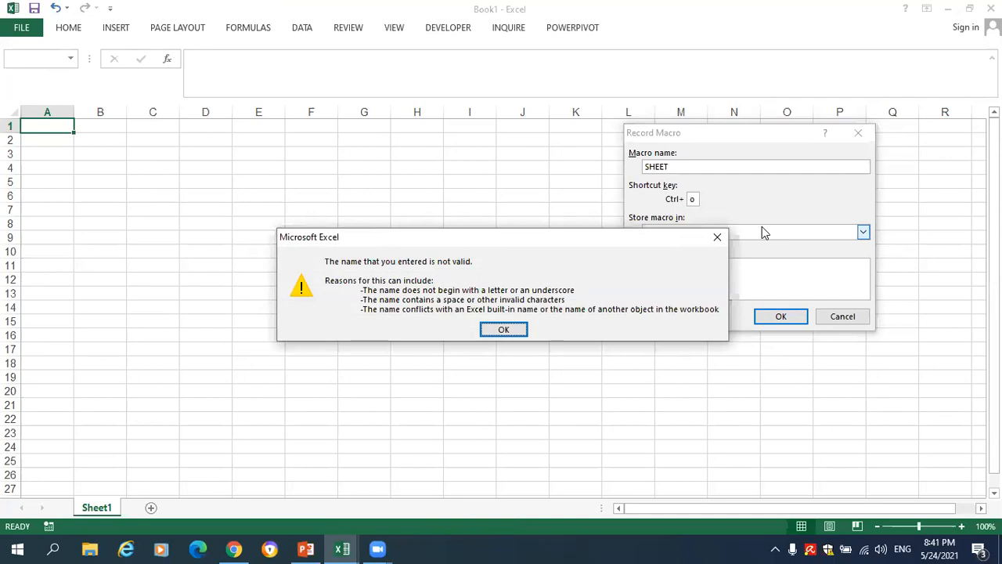
{"action": "key", "text": "Return"}
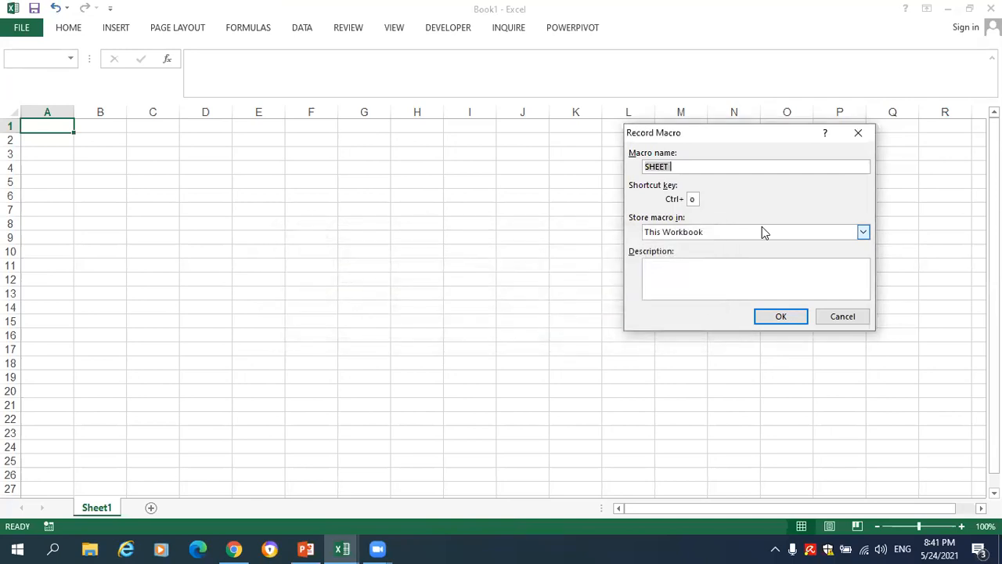
- Try the SHEET macro with the shortcut Ctrl+Shift+Q and cancel the recording setup
{"action": "left_click", "coordinate": [693, 200]}
{"action": "type", "text": "S"}
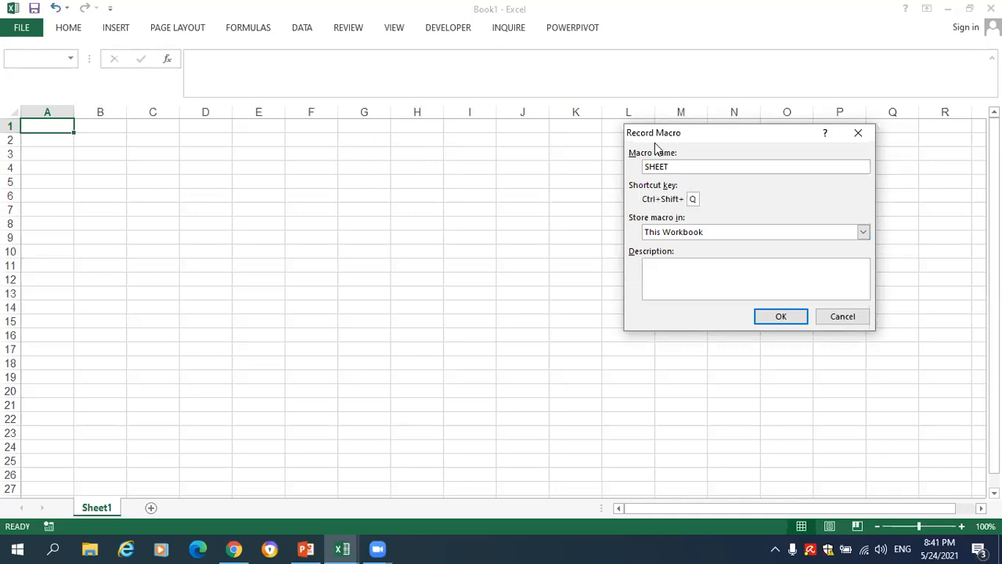
{"action": "left_click", "coordinate": [771, 316]}
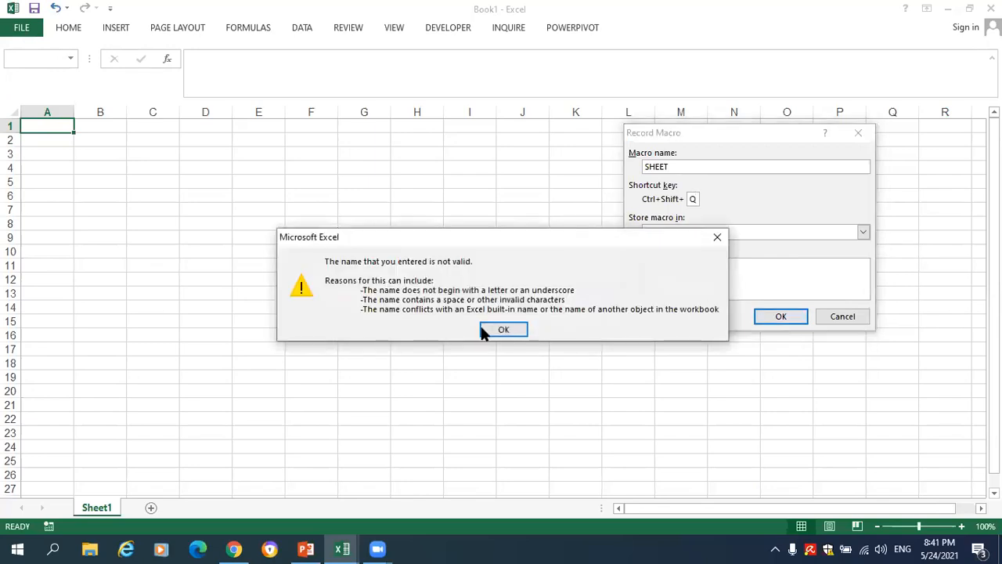
{"action": "left_click", "coordinate": [489, 330]}
{"action": "left_click", "coordinate": [842, 316]}
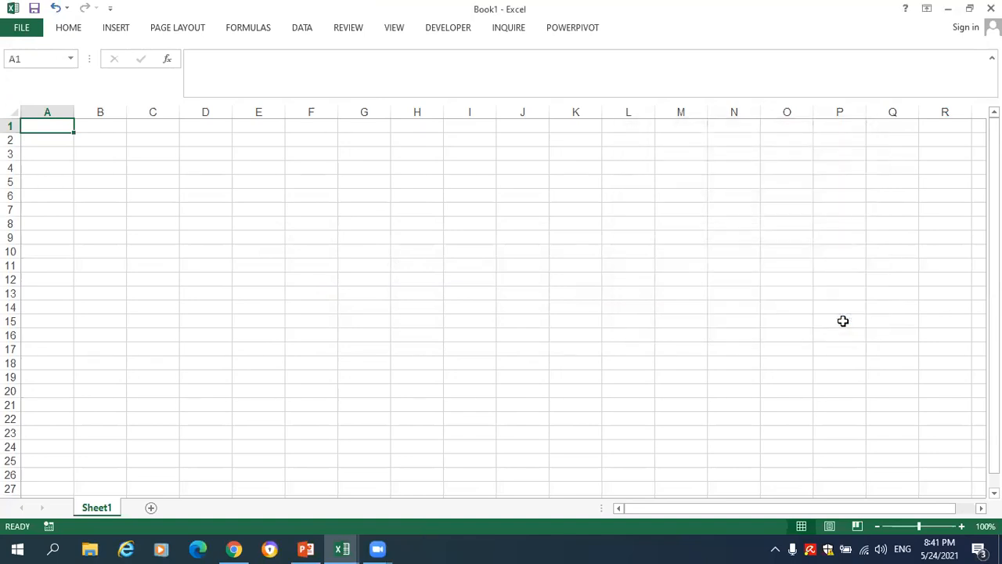
- Start recording a macro with the default name Macro1, stored in This Workbook, without a shortcut key
{"action": "left_click", "coordinate": [427, 30]}
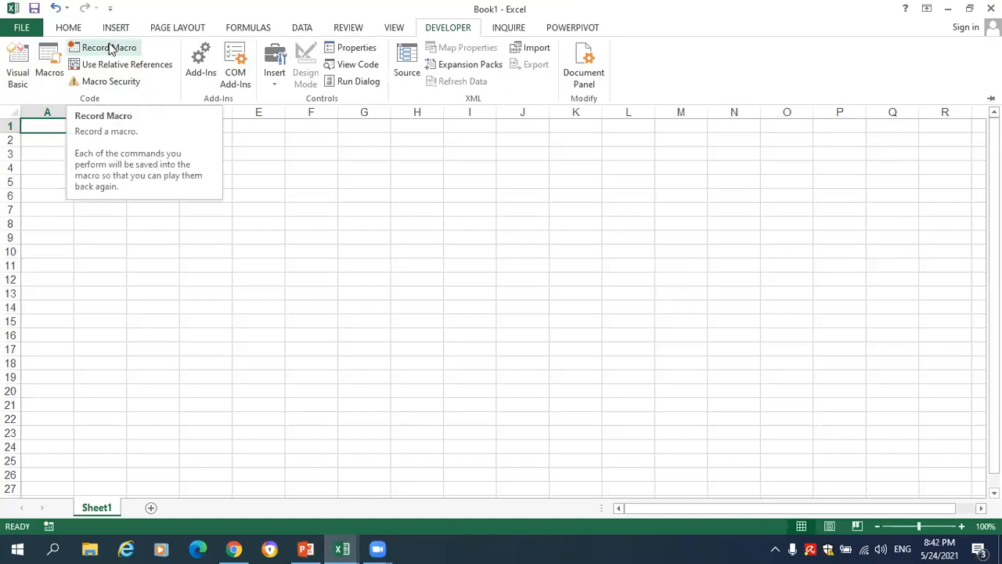
{"action": "left_click", "coordinate": [110, 50]}
{"action": "left_click", "coordinate": [770, 318]}
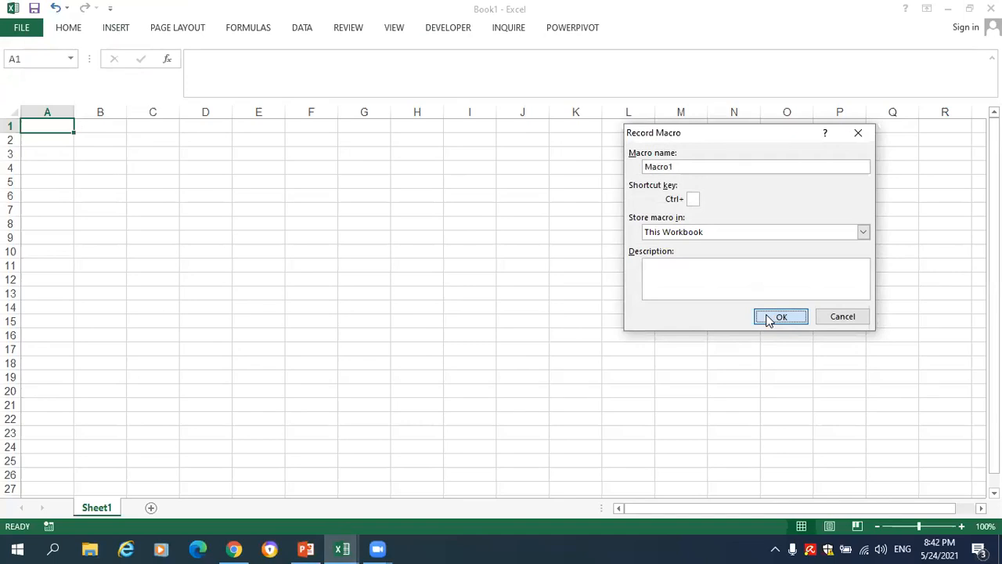
{"action": "left_click", "coordinate": [767, 318]}
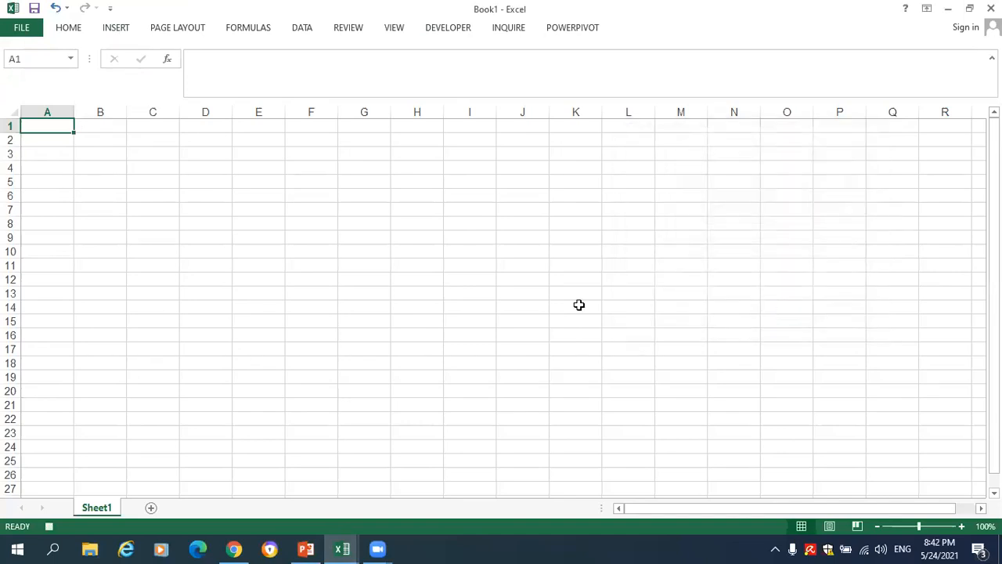
{"action": "left_click", "coordinate": [92, 123]}
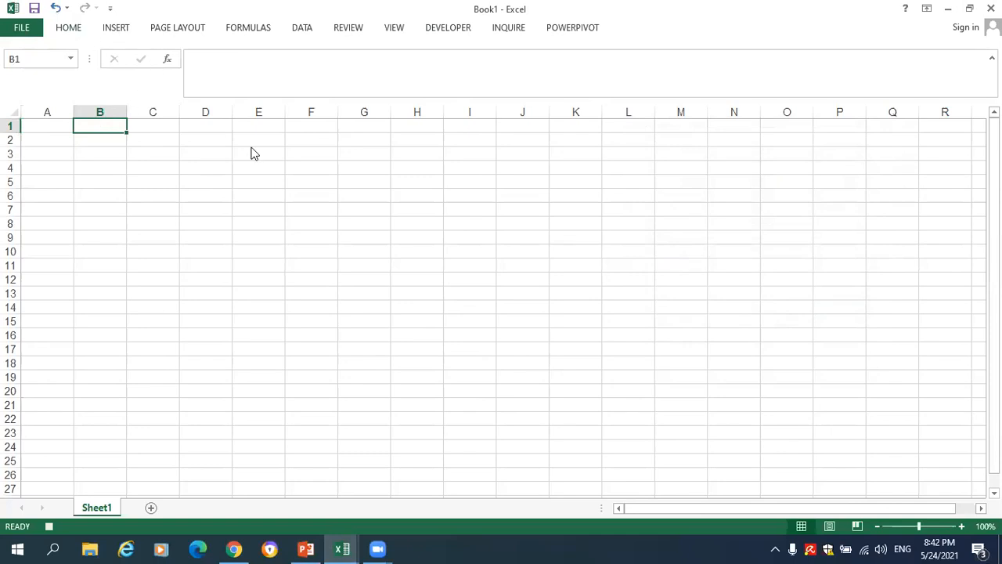
{"action": "left_click", "coordinate": [68, 27]}
{"action": "key", "text": "Escape"}
{"action": "scroll", "coordinate": [767, 67], "scroll_direction": "down", "scroll_amount": 4}
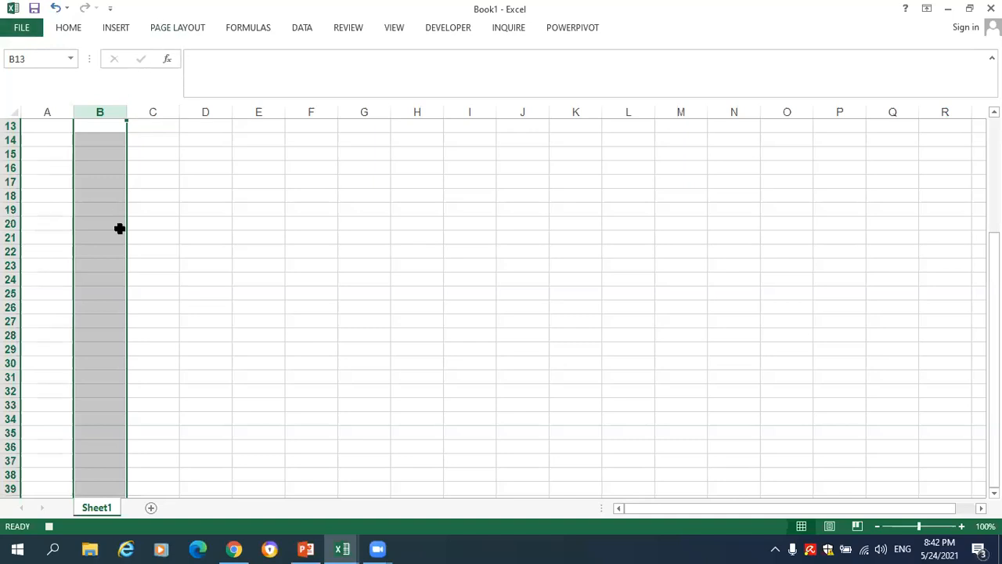
{"action": "left_click", "coordinate": [162, 167]}
{"action": "left_click", "coordinate": [114, 128]}
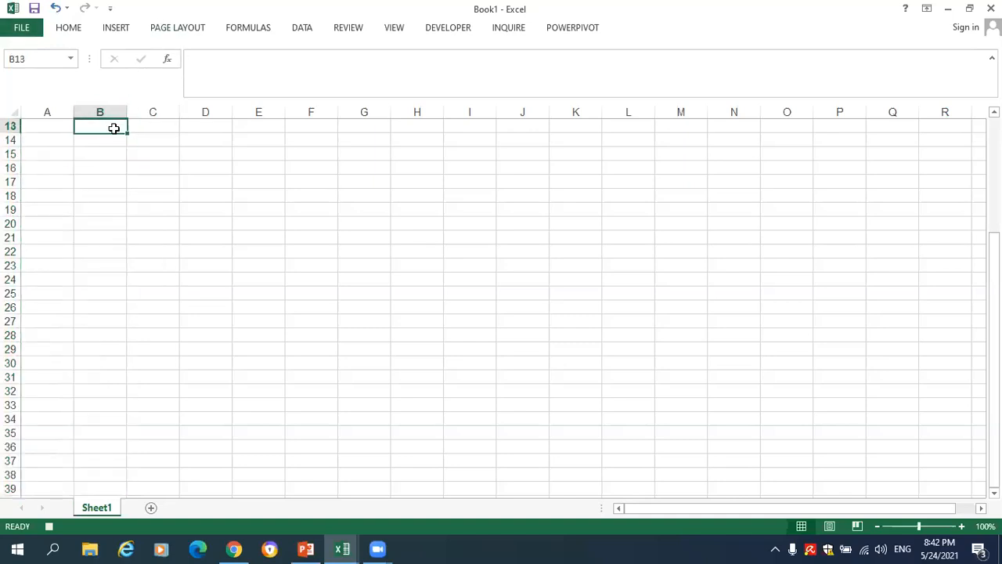
{"action": "key", "text": "alt+l"}
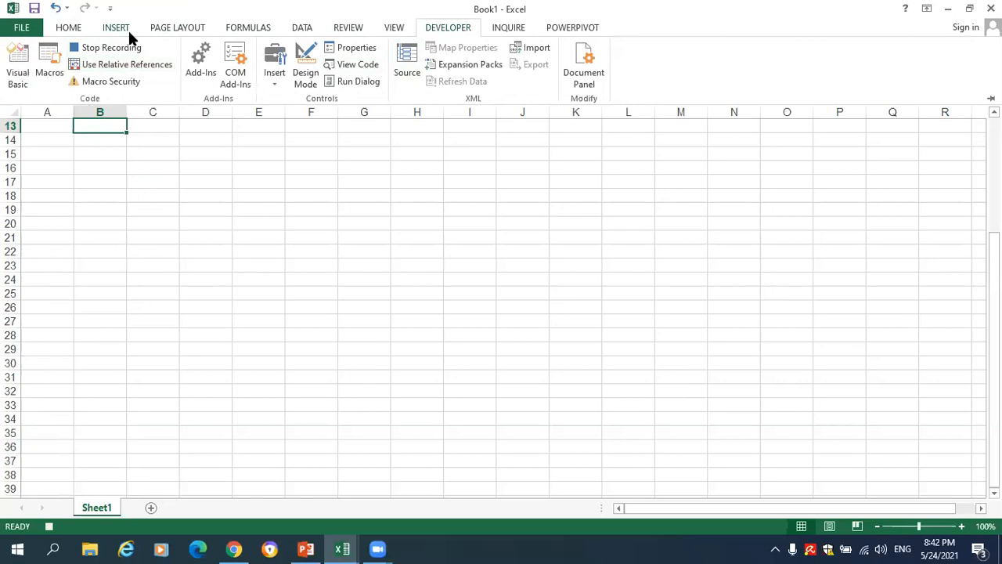
- Fill cells B15:B16 with yellow while the macro is recording
{"action": "left_click", "coordinate": [67, 28]}
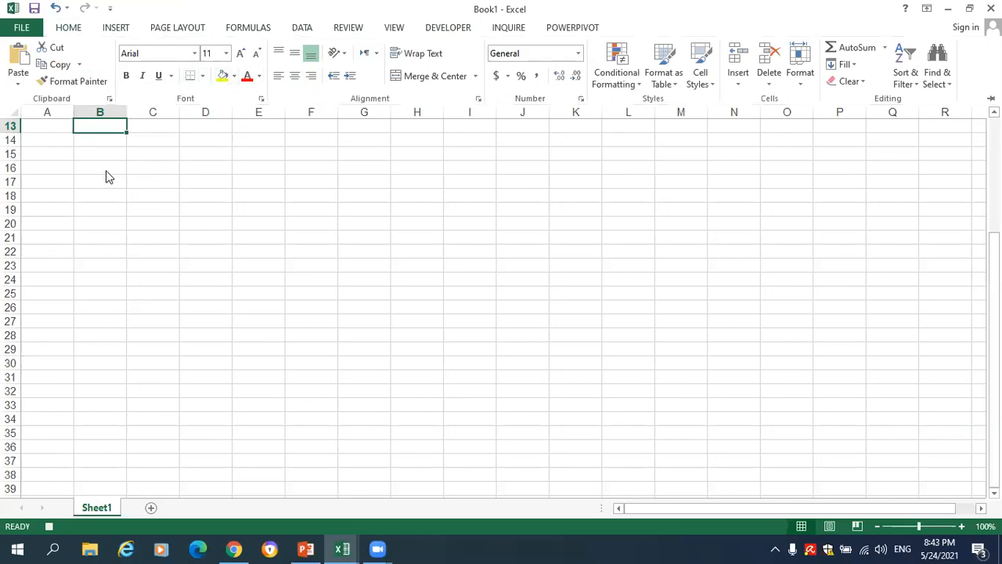
{"action": "left_click_drag", "start_coordinate": [104, 174], "coordinate": [108, 157]}
{"action": "left_click", "coordinate": [81, 30]}
{"action": "left_click", "coordinate": [223, 76]}
{"action": "left_click", "coordinate": [109, 191]}
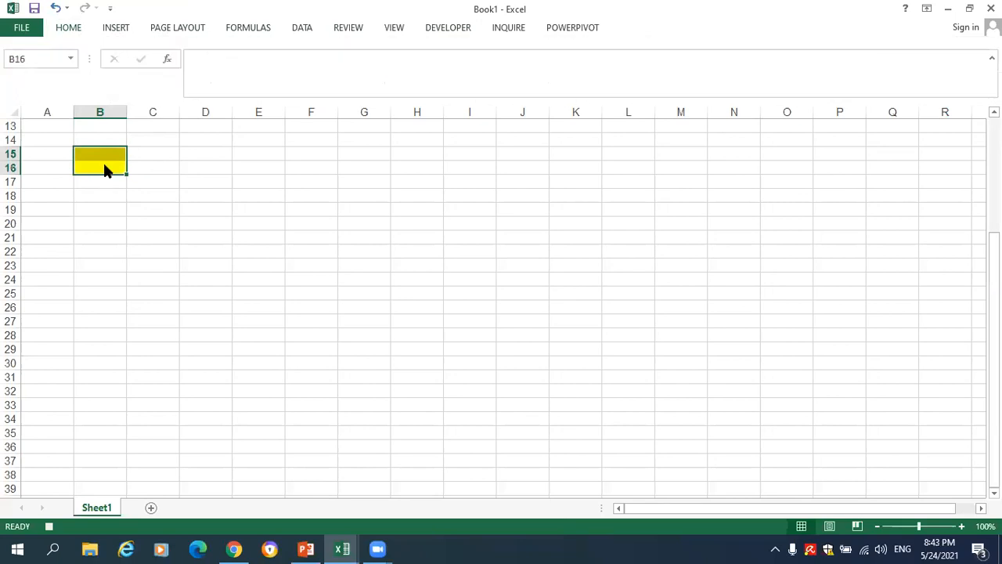
{"action": "left_click", "coordinate": [106, 166]}
- Stop the macro recording and run Macro1 from the macro list
{"action": "left_click", "coordinate": [448, 28]}
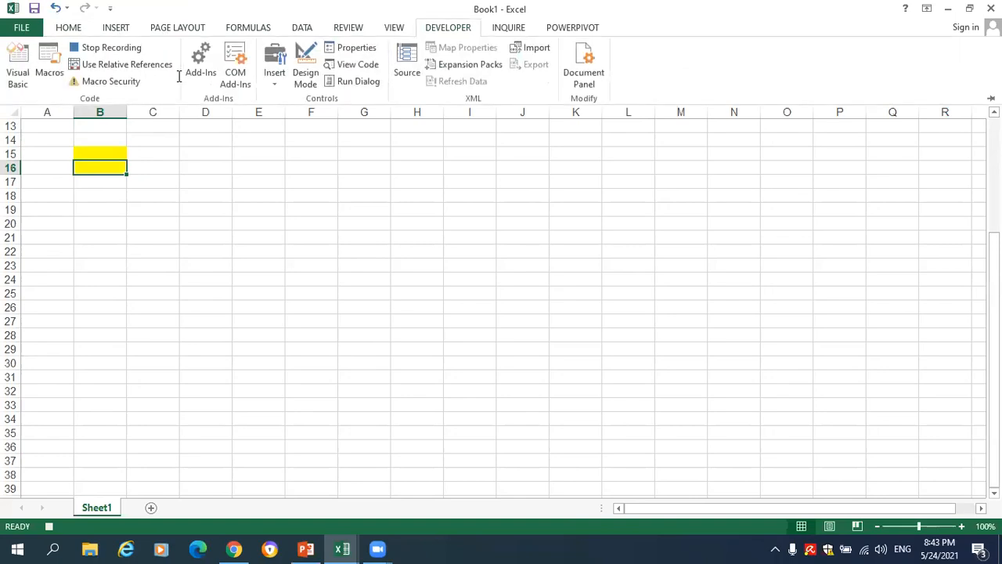
{"action": "left_click", "coordinate": [105, 48]}
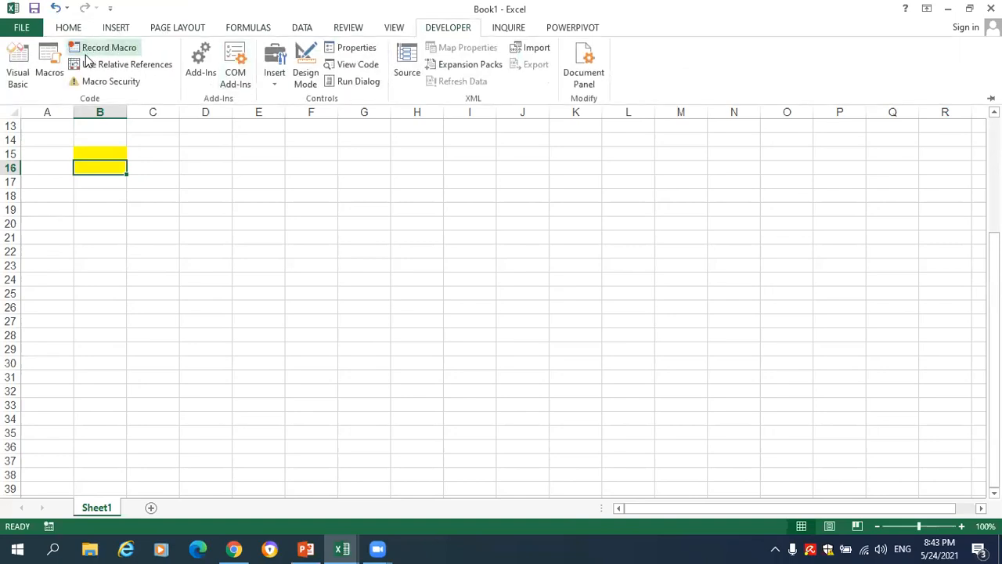
{"action": "left_click", "coordinate": [43, 74]}
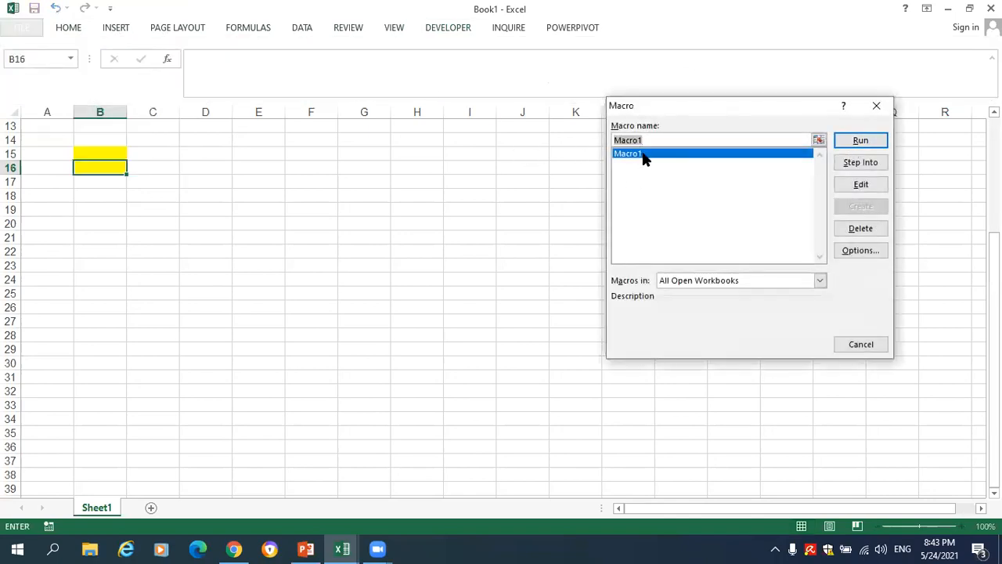
{"action": "left_click", "coordinate": [861, 140]}
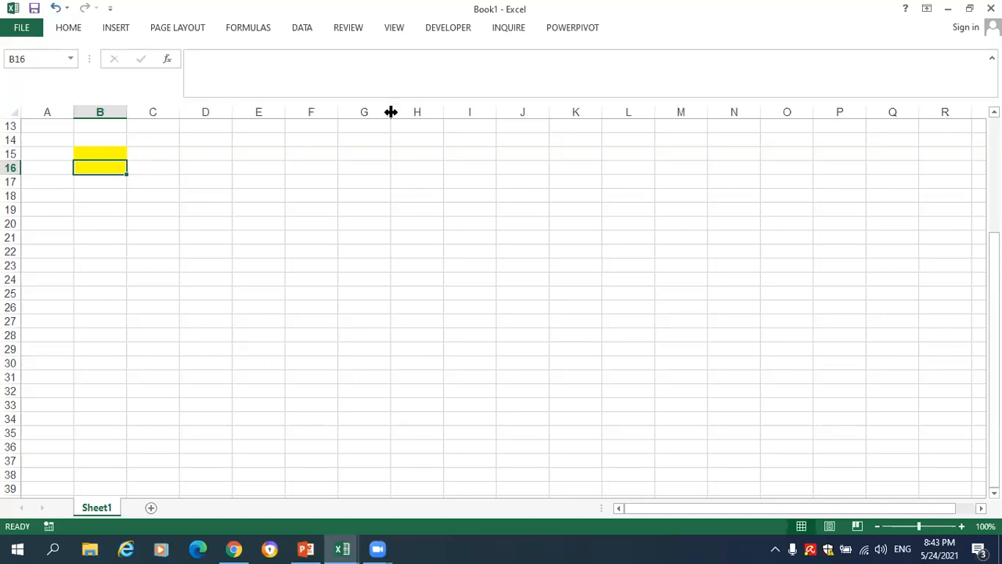
- Examine the workbook's project in the Visual Basic editor and close the editor
{"action": "left_click", "coordinate": [448, 28]}
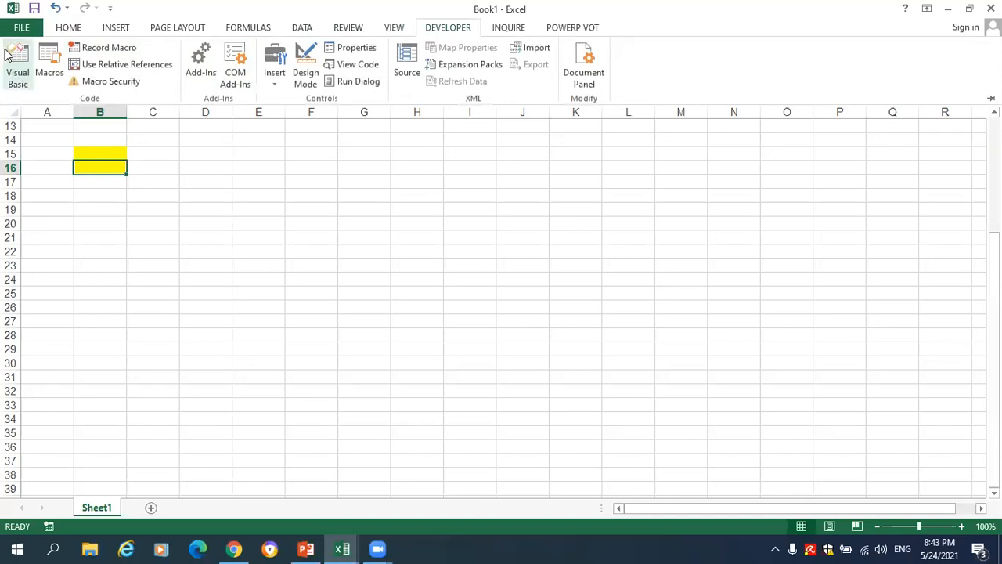
{"action": "left_click", "coordinate": [17, 66]}
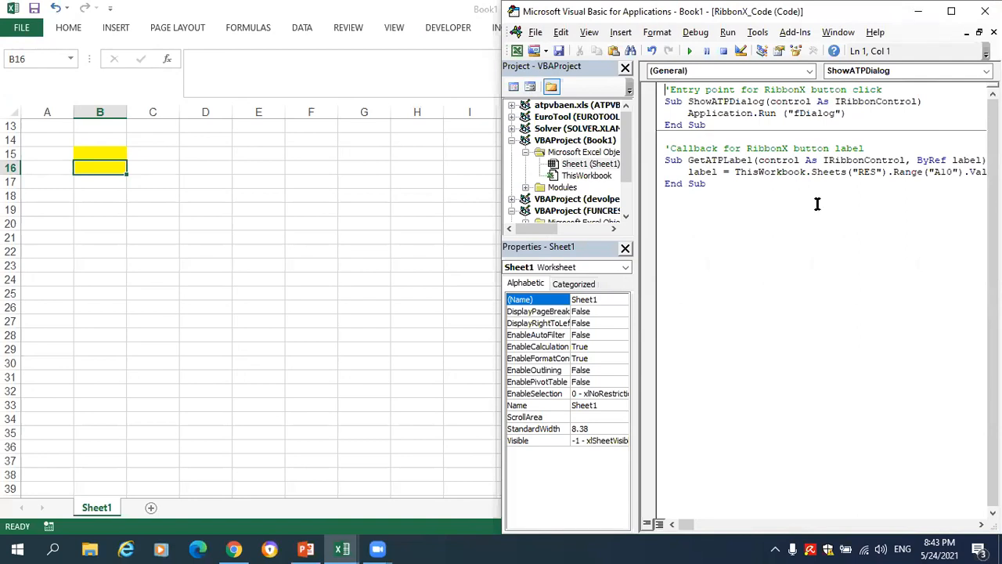
{"action": "left_click", "coordinate": [985, 11]}
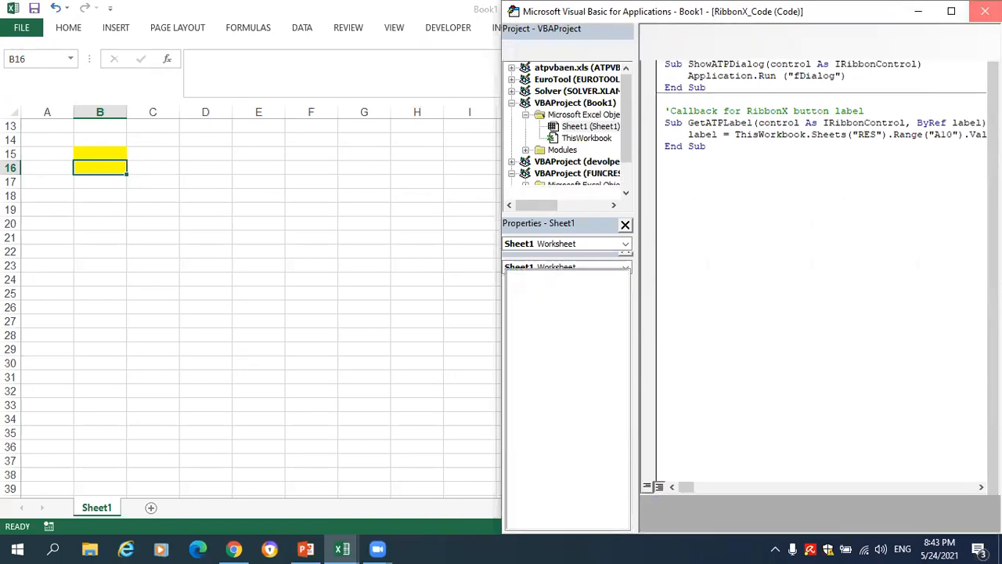
- Change the fill of cells B15:B16 to white
{"action": "left_click", "coordinate": [111, 151]}
{"action": "key", "text": "Down"}
{"action": "key", "text": "Down"}
{"action": "key", "text": "Up"}
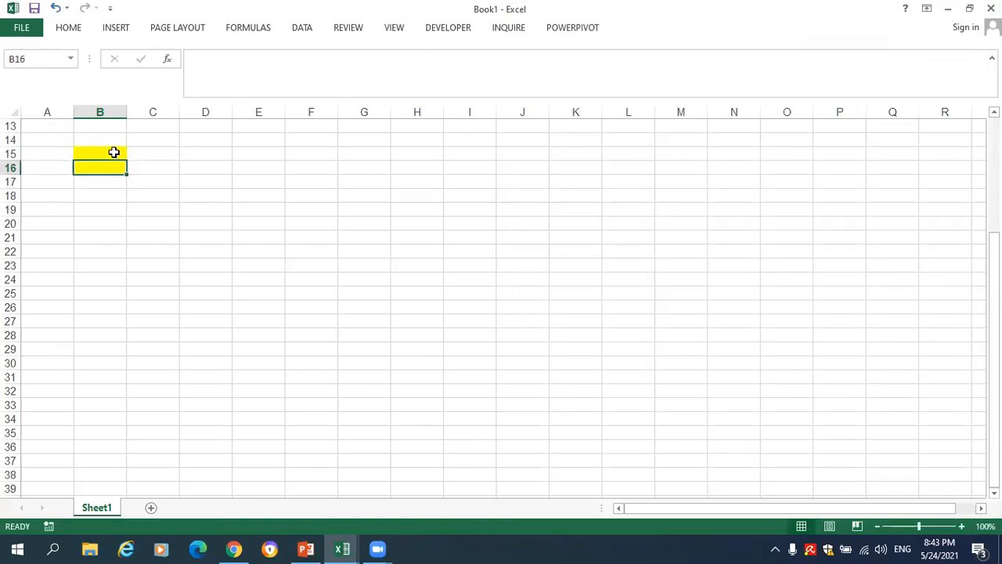
{"action": "left_click", "coordinate": [72, 31]}
{"action": "left_click", "coordinate": [104, 156]}
{"action": "key", "text": "Down"}
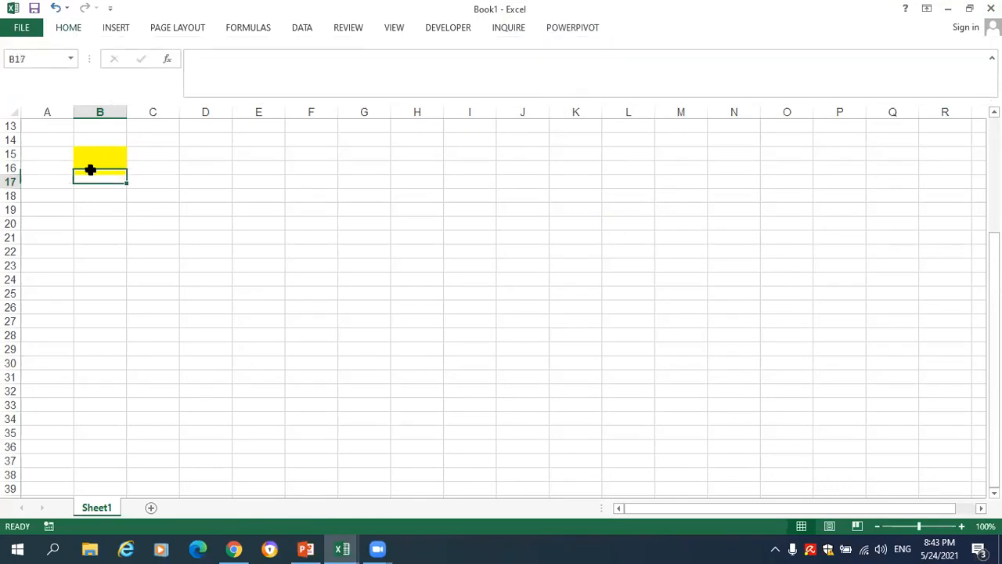
{"action": "left_click_drag", "start_coordinate": [90, 156], "coordinate": [98, 172]}
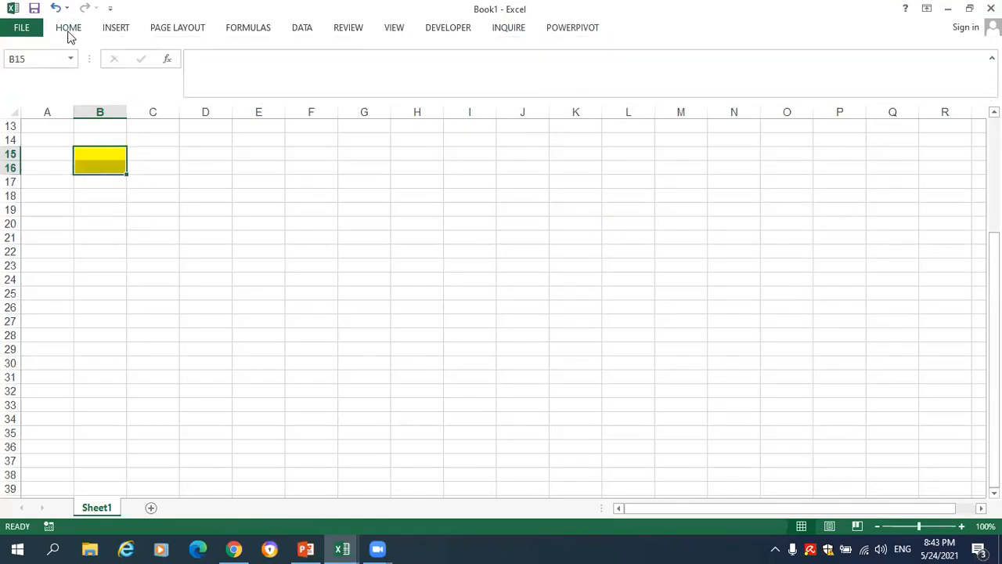
{"action": "left_click", "coordinate": [68, 34]}
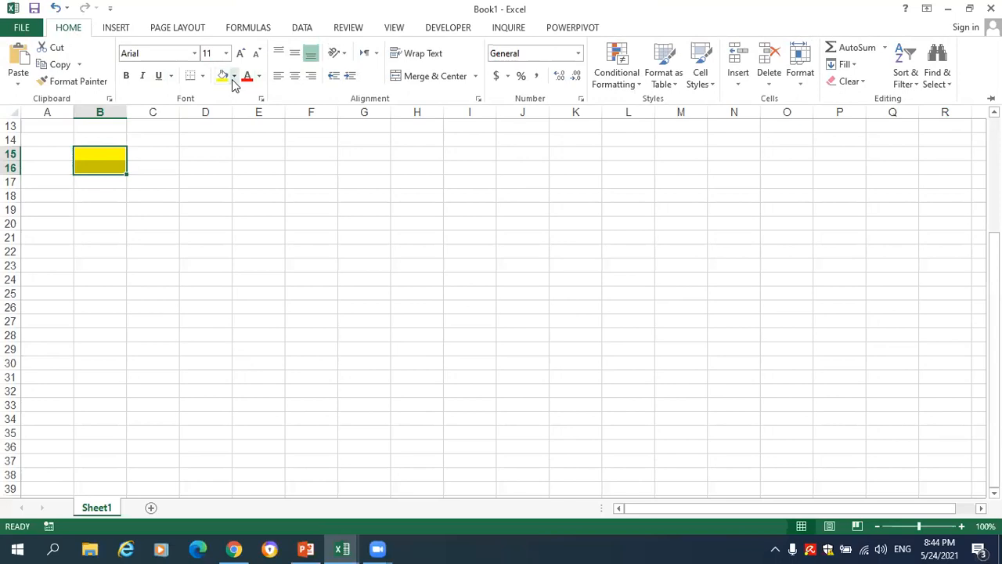
{"action": "left_click", "coordinate": [234, 83]}
{"action": "left_click", "coordinate": [224, 109]}
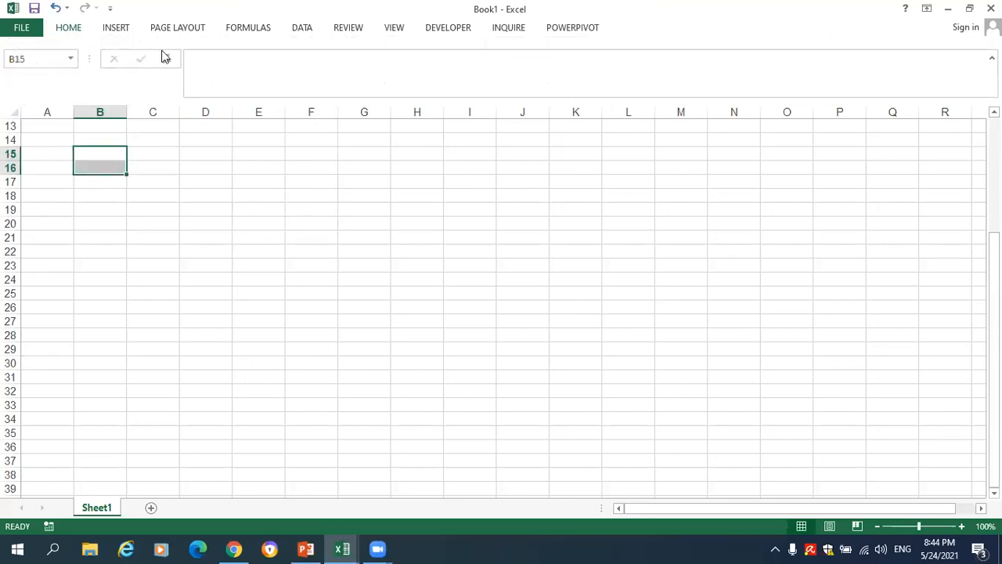
{"action": "key", "text": "alt+l"}
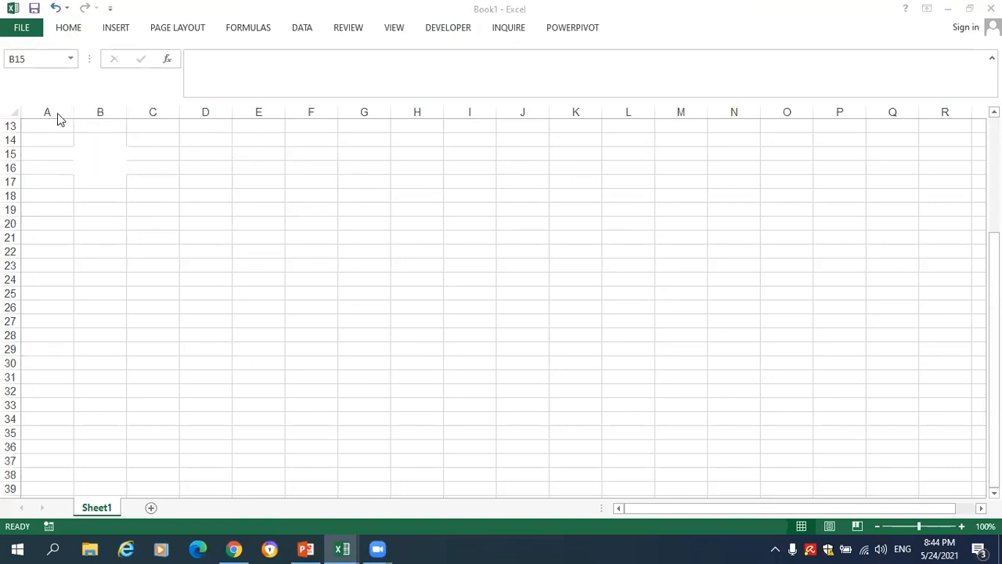
{"action": "left_click", "coordinate": [157, 33]}
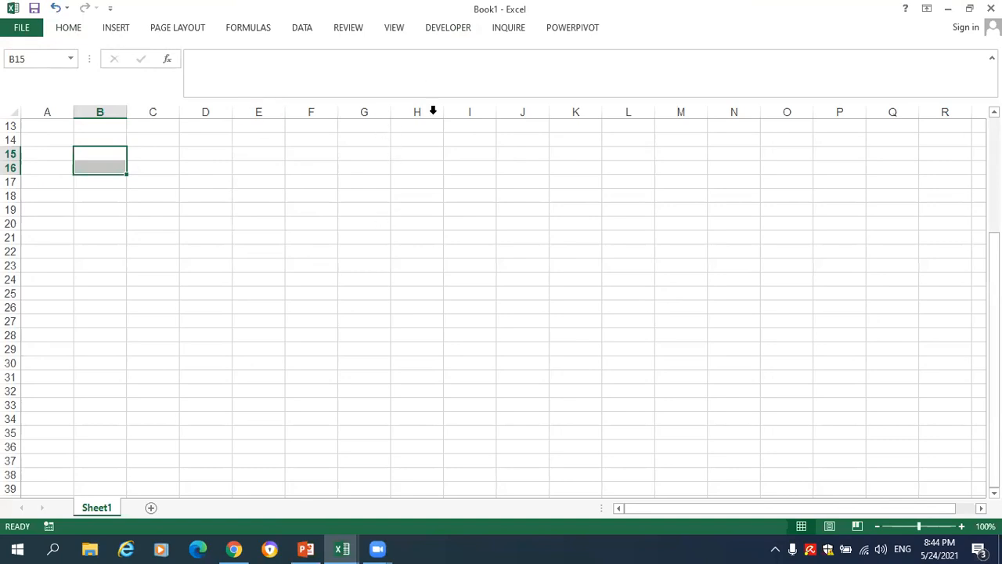
{"action": "left_click", "coordinate": [432, 75]}
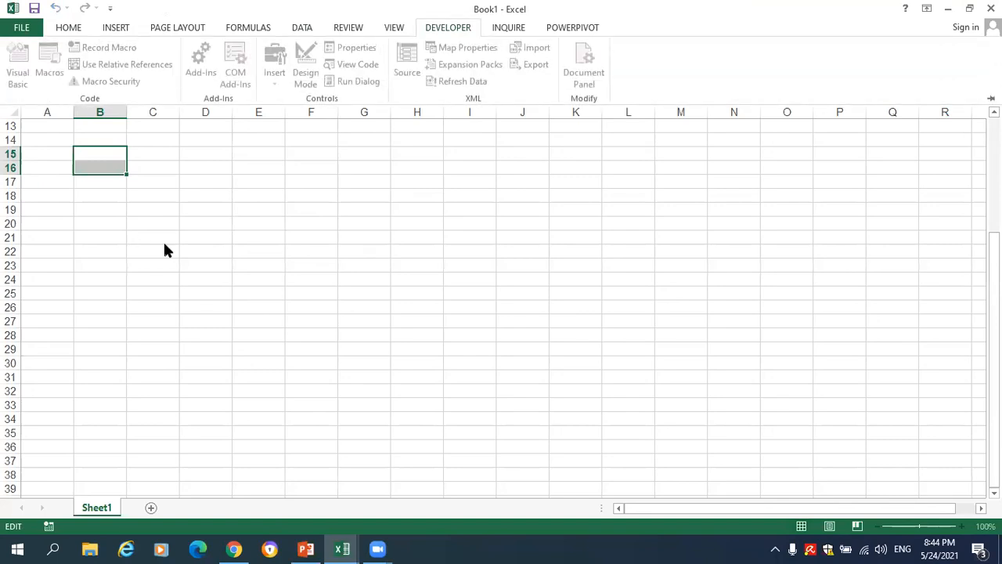
- Start recording a new macro named SHEET, stored in This Workbook
{"action": "left_click", "coordinate": [150, 197]}
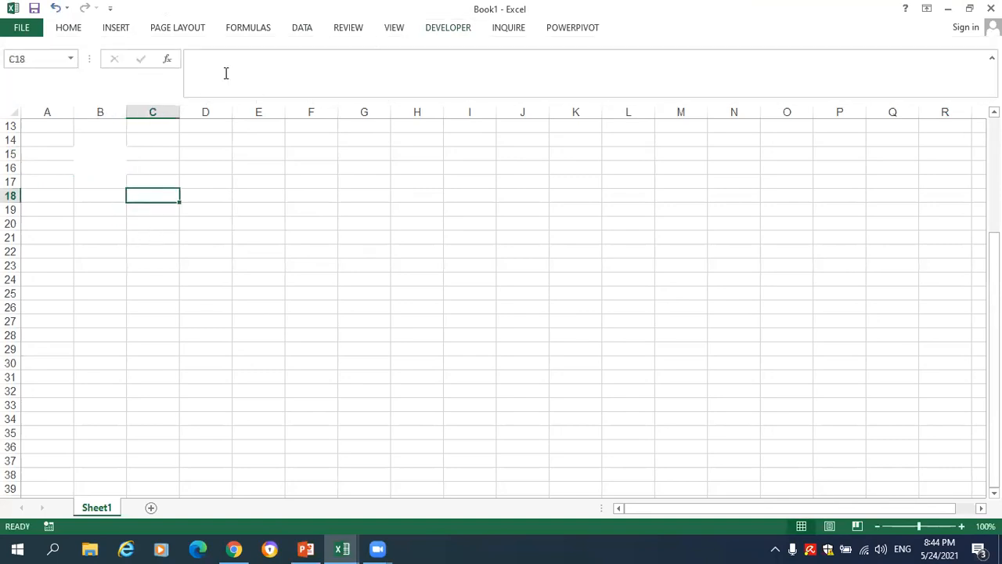
{"action": "left_click", "coordinate": [447, 27]}
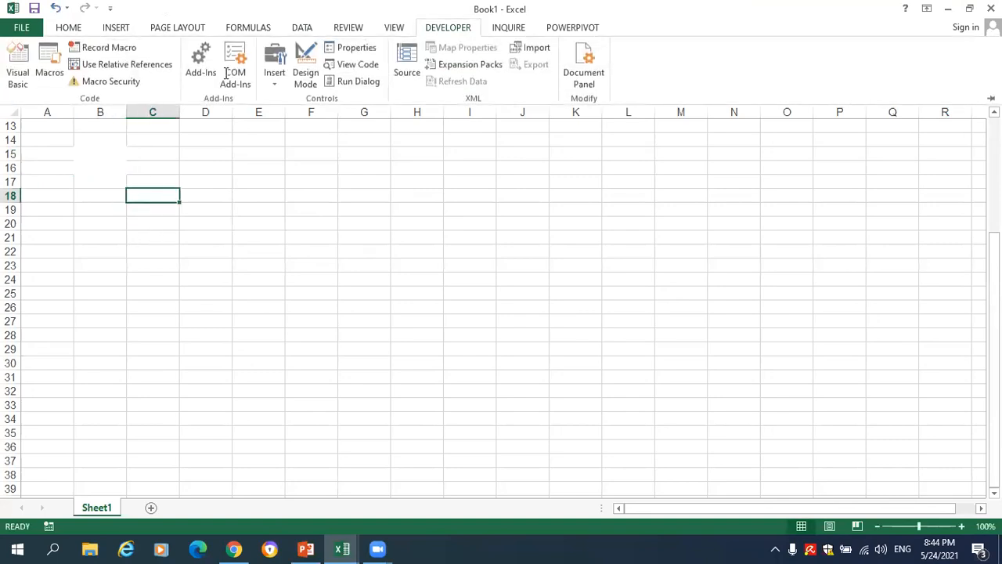
{"action": "left_click", "coordinate": [121, 48]}
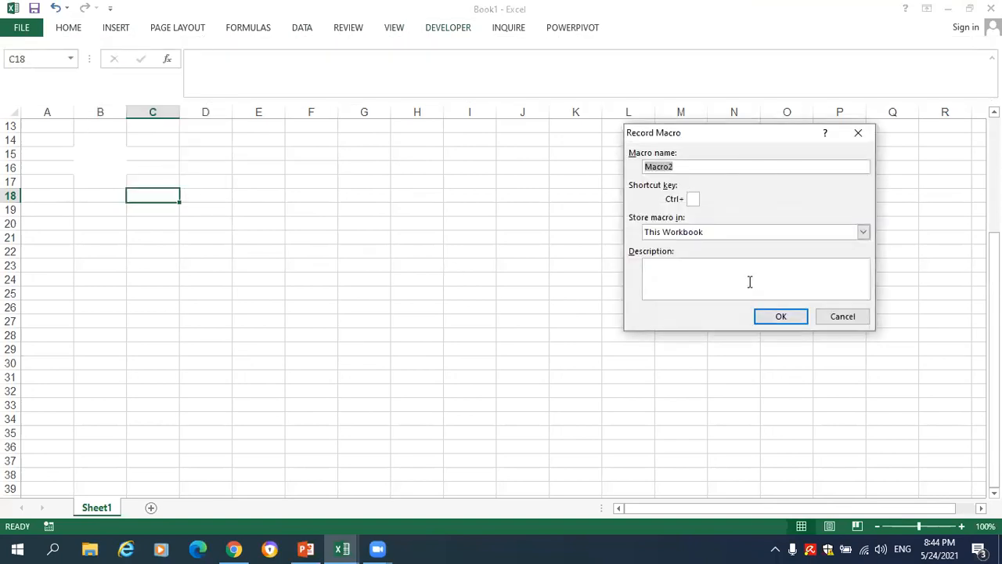
{"action": "key", "text": "BackSpace"}
{"action": "type", "text": "SHEET"}
{"action": "left_click", "coordinate": [772, 317]}
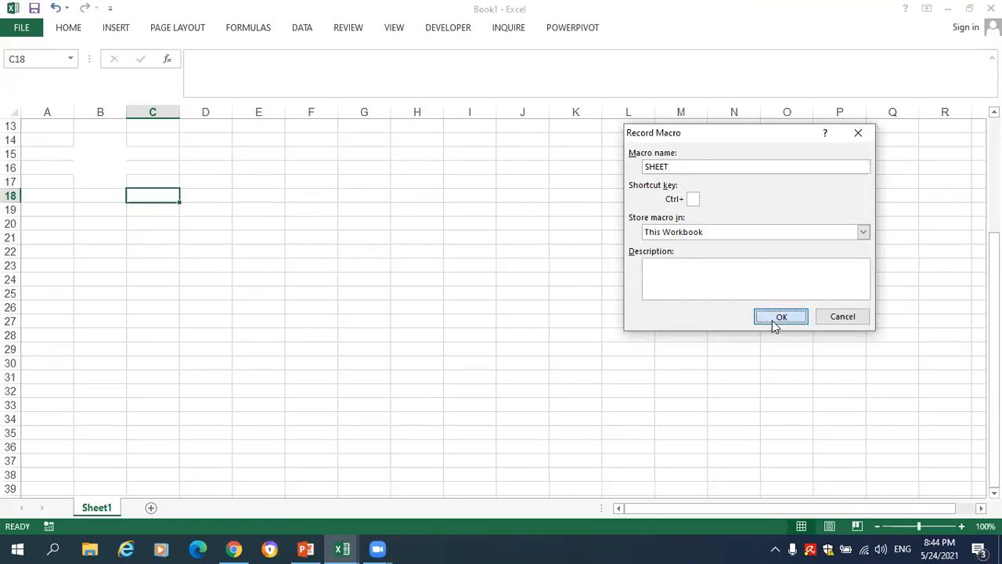
- Fill cell C15 with light green while the macro is recording, and finish by selecting cell C16
{"action": "left_click", "coordinate": [72, 31]}
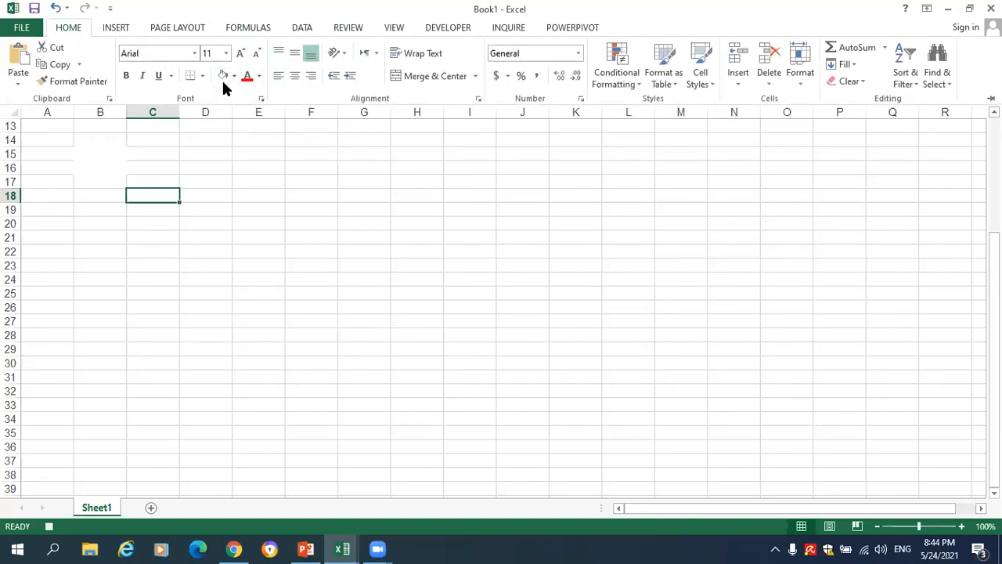
{"action": "left_click", "coordinate": [149, 156]}
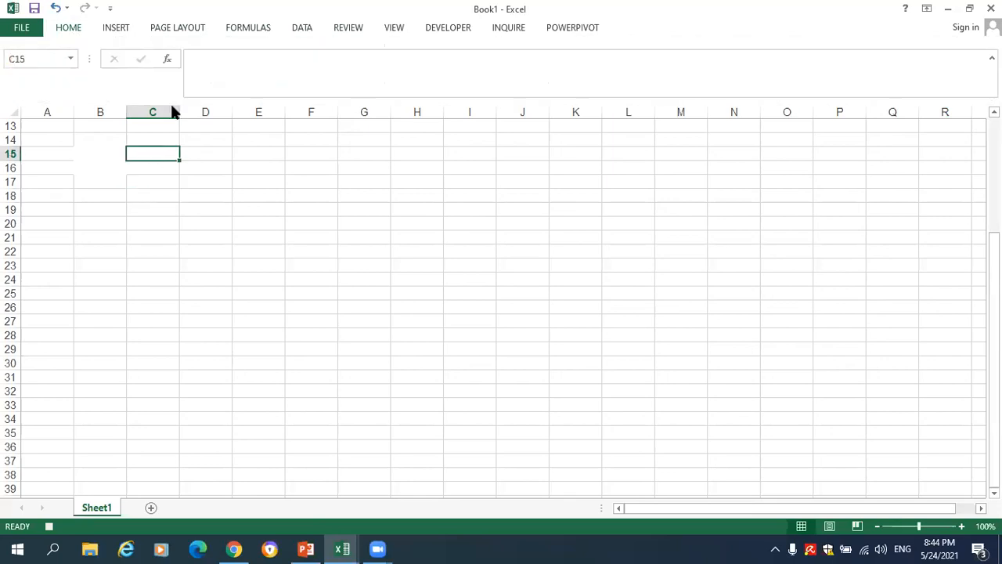
{"action": "left_click", "coordinate": [110, 27]}
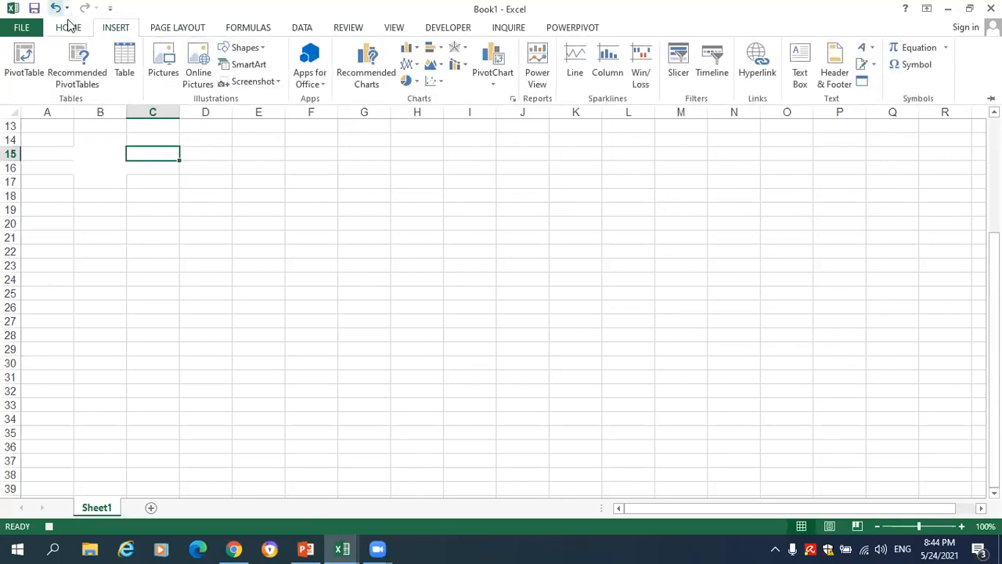
{"action": "left_click", "coordinate": [71, 27]}
{"action": "left_click", "coordinate": [233, 74]}
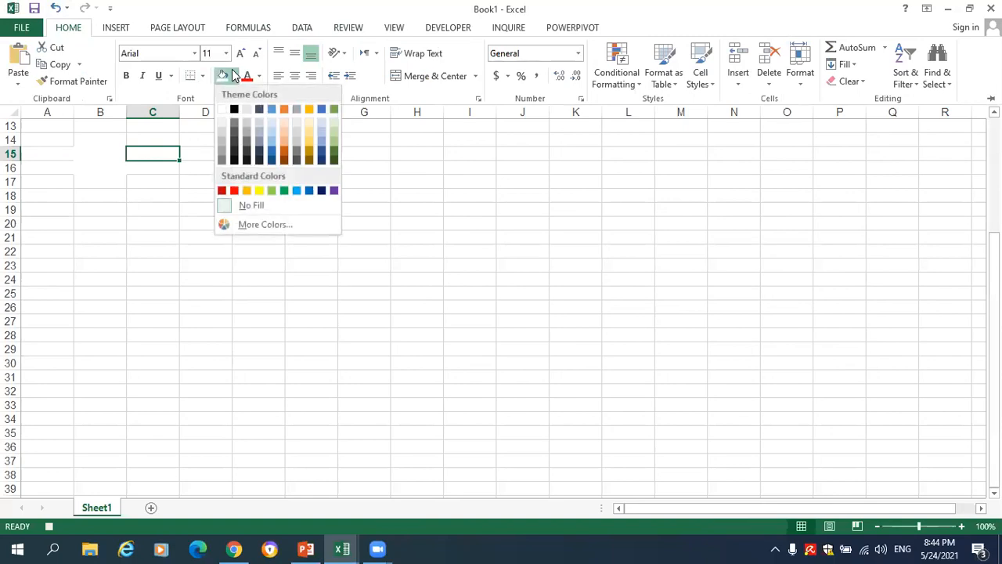
{"action": "left_click", "coordinate": [274, 191]}
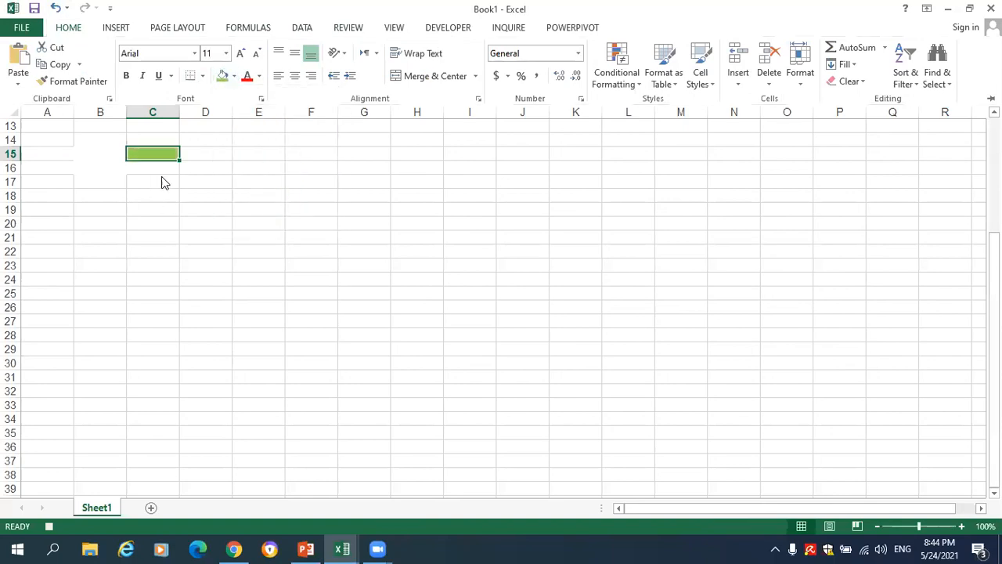
{"action": "left_click", "coordinate": [161, 178]}
{"action": "left_click", "coordinate": [151, 167]}
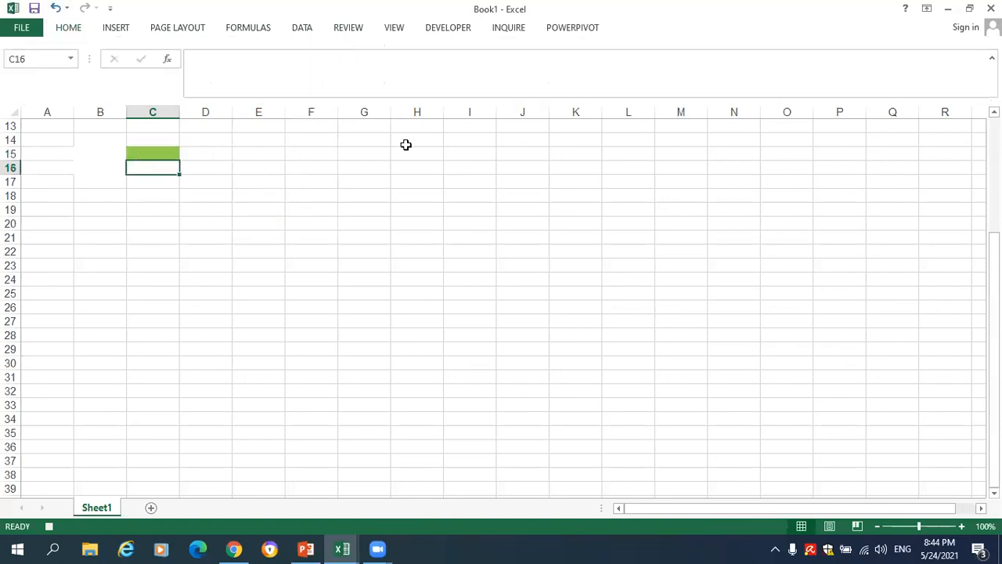
- Stop the macro recording, and open the Visual Basic editor briefly before closing it
{"action": "left_click", "coordinate": [448, 27]}
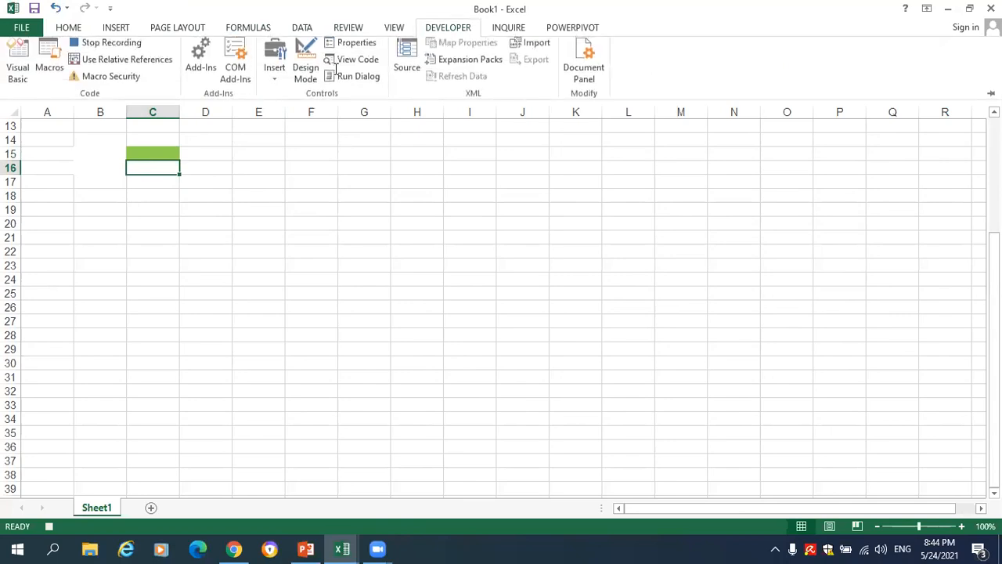
{"action": "left_click", "coordinate": [110, 48]}
{"action": "left_click", "coordinate": [18, 64]}
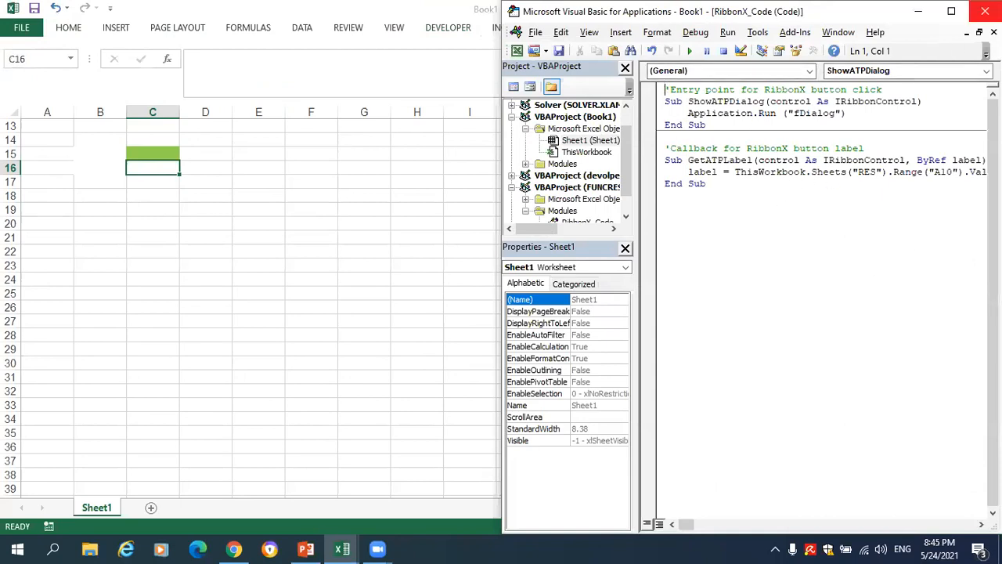
{"action": "left_click", "coordinate": [985, 11]}
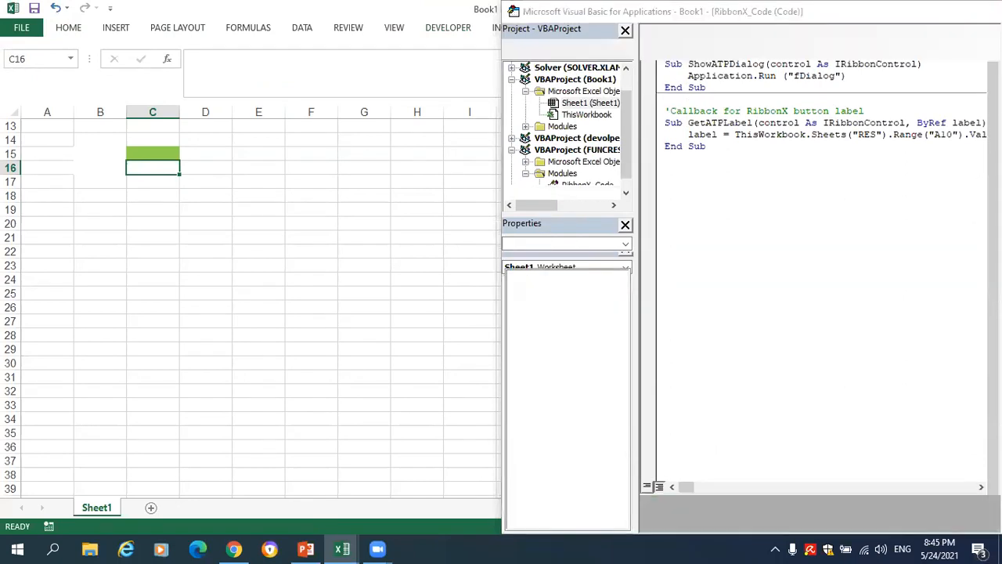
- Change the fill of cell C15 to white and deselect the cell
{"action": "left_click", "coordinate": [164, 148]}
{"action": "left_click", "coordinate": [72, 30]}
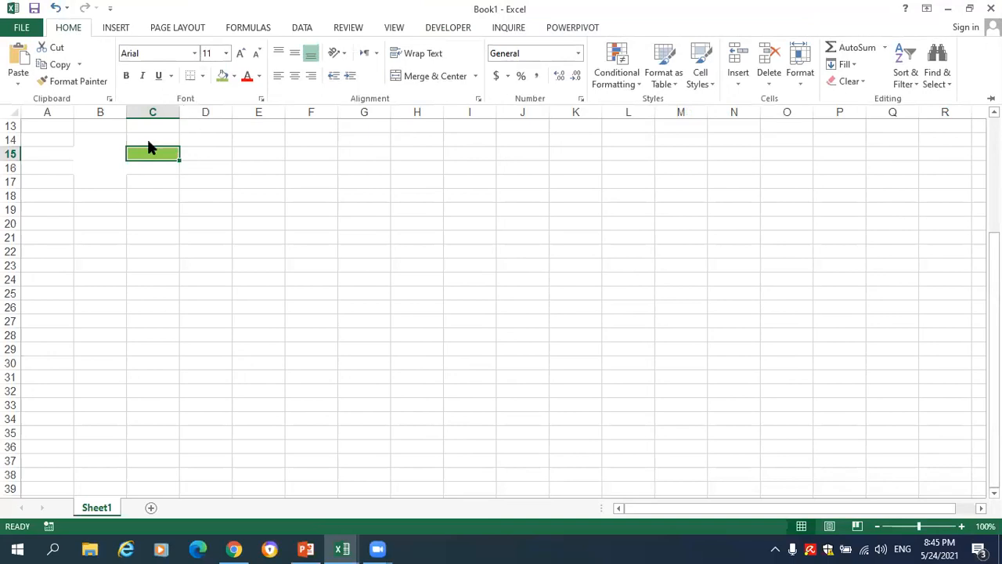
{"action": "left_click", "coordinate": [233, 75]}
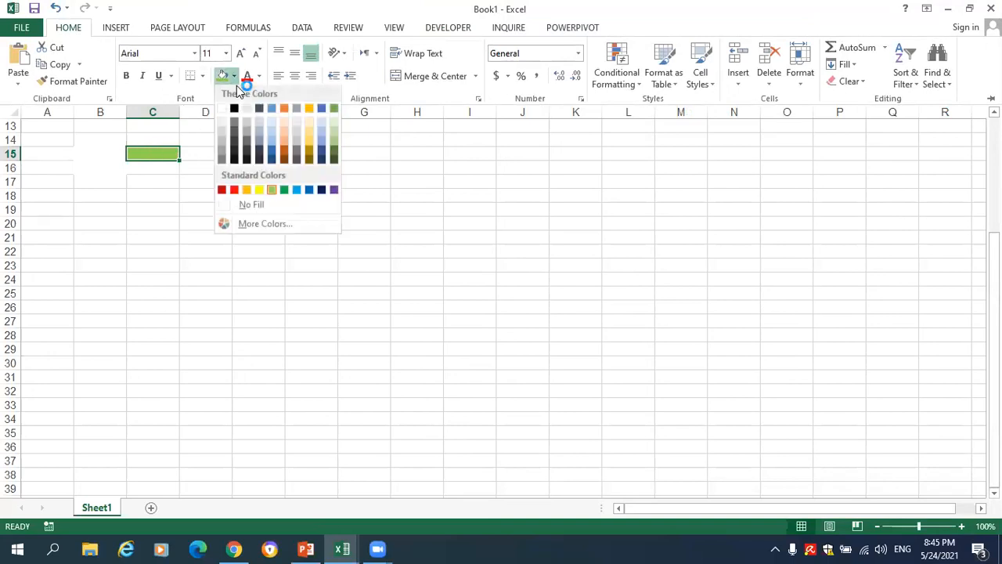
{"action": "left_click", "coordinate": [226, 105]}
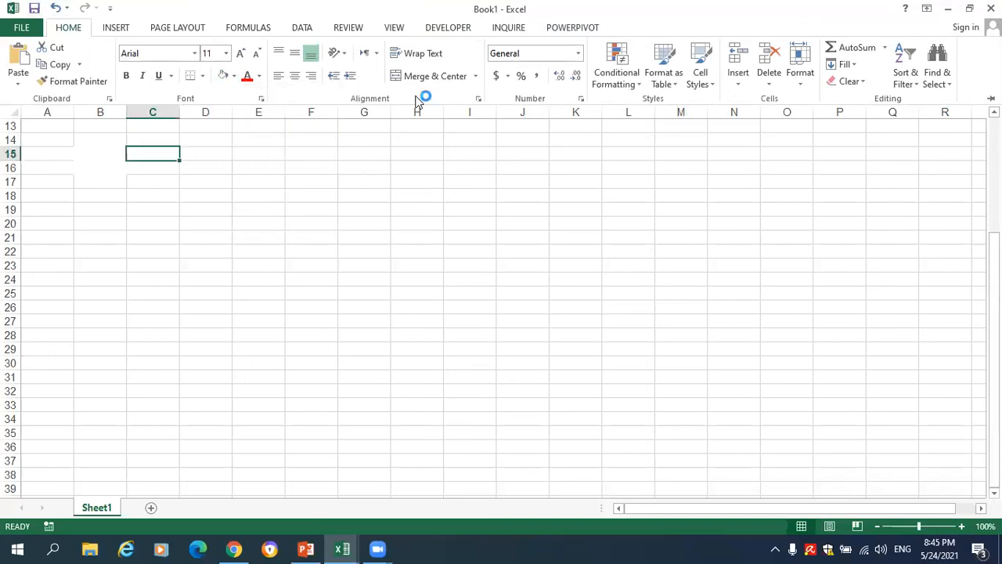
{"action": "left_click", "coordinate": [482, 185]}
{"action": "left_click", "coordinate": [399, 197]}
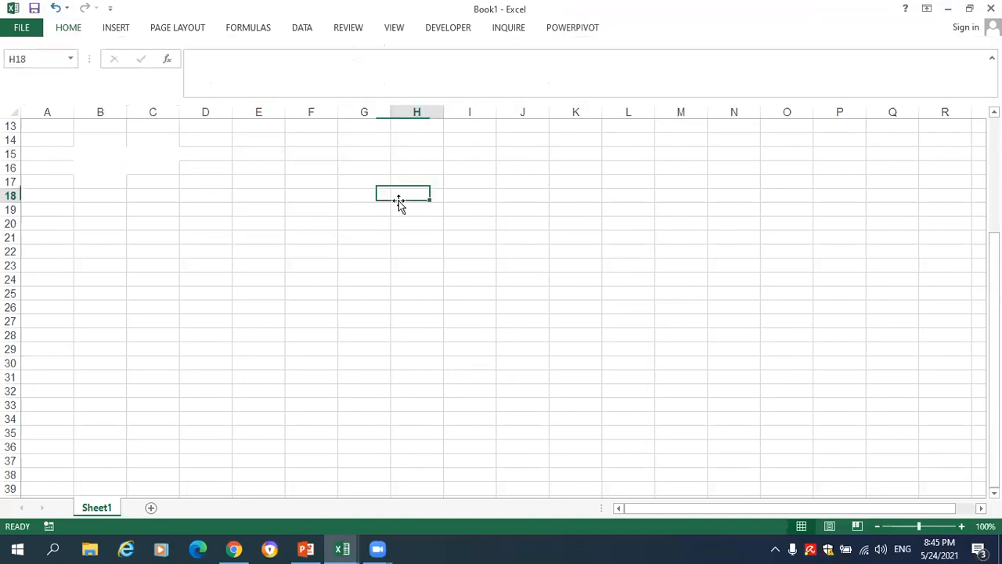
- Run Macro1 from the macro list with the Book1 window restored down, and maximize the window again
{"action": "double_click", "coordinate": [148, 7]}
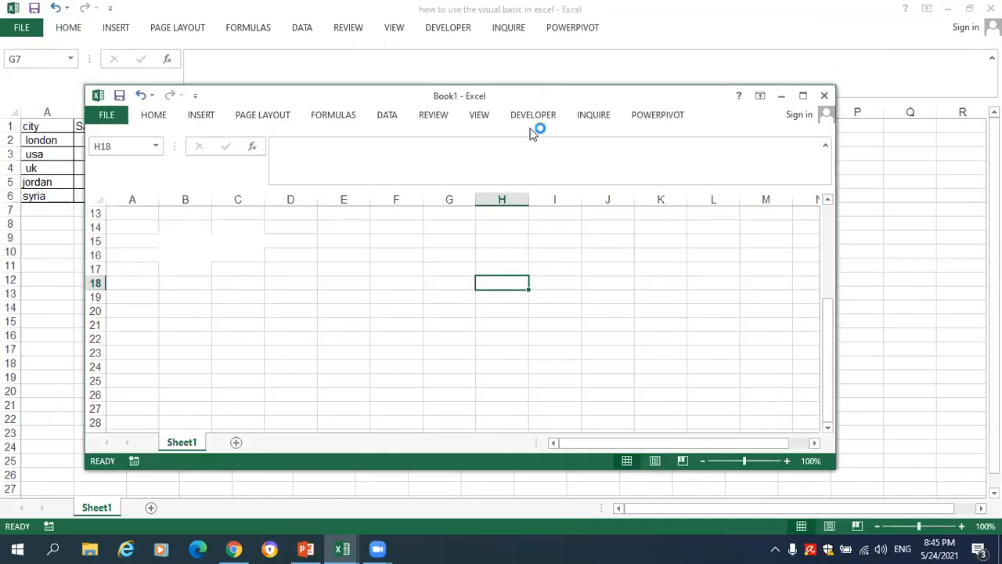
{"action": "left_click", "coordinate": [521, 118]}
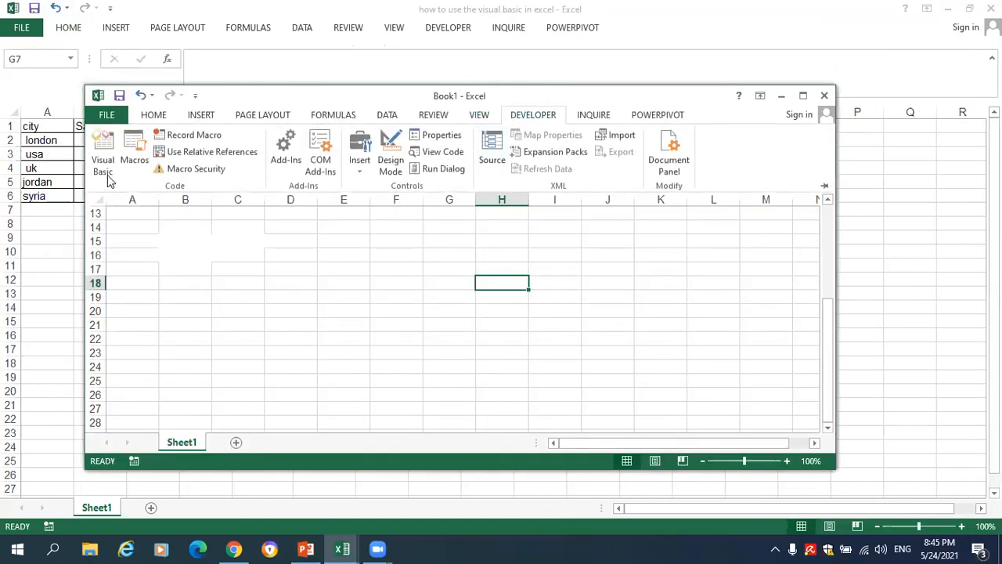
{"action": "left_click", "coordinate": [126, 157]}
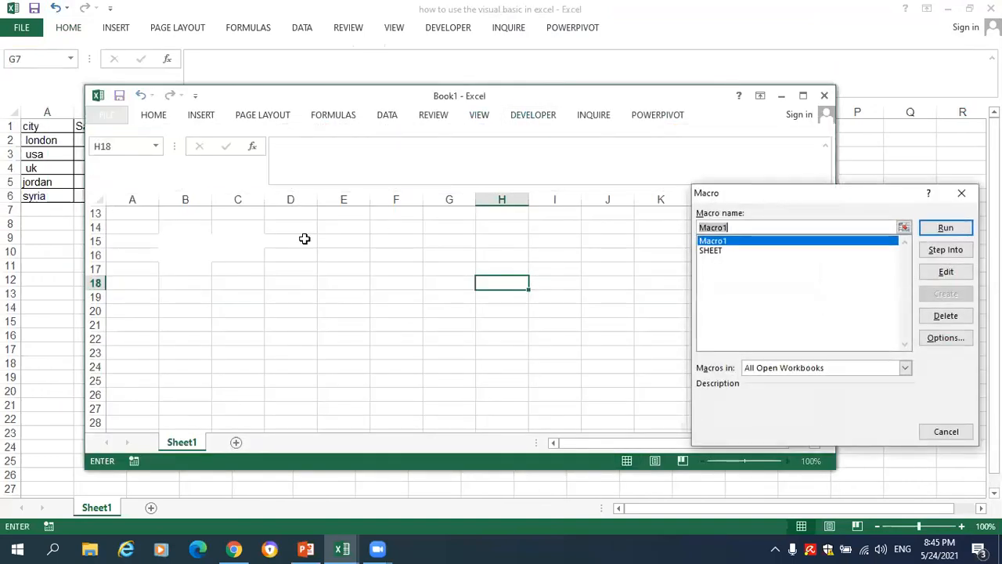
{"action": "left_click", "coordinate": [939, 228]}
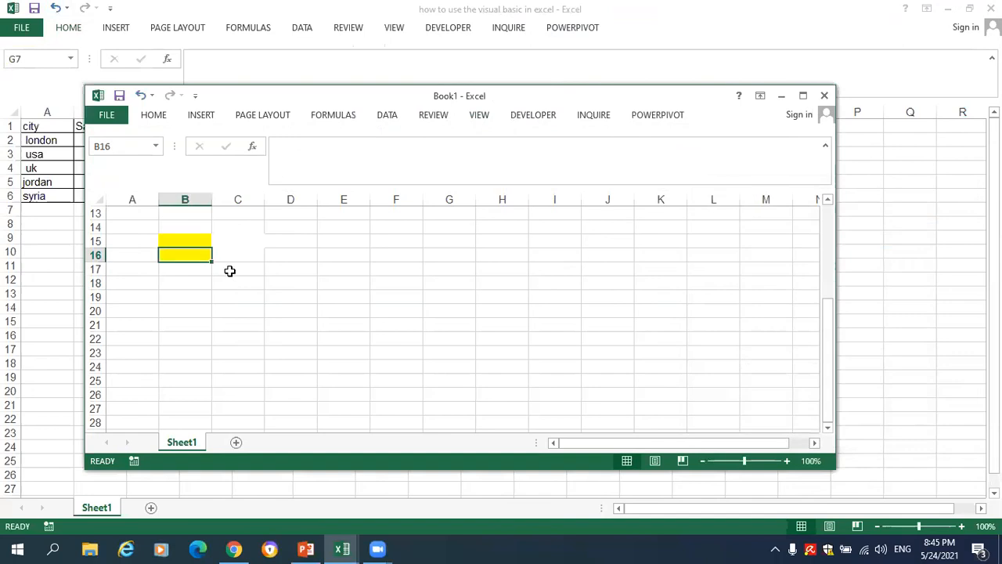
{"action": "left_click", "coordinate": [802, 95]}
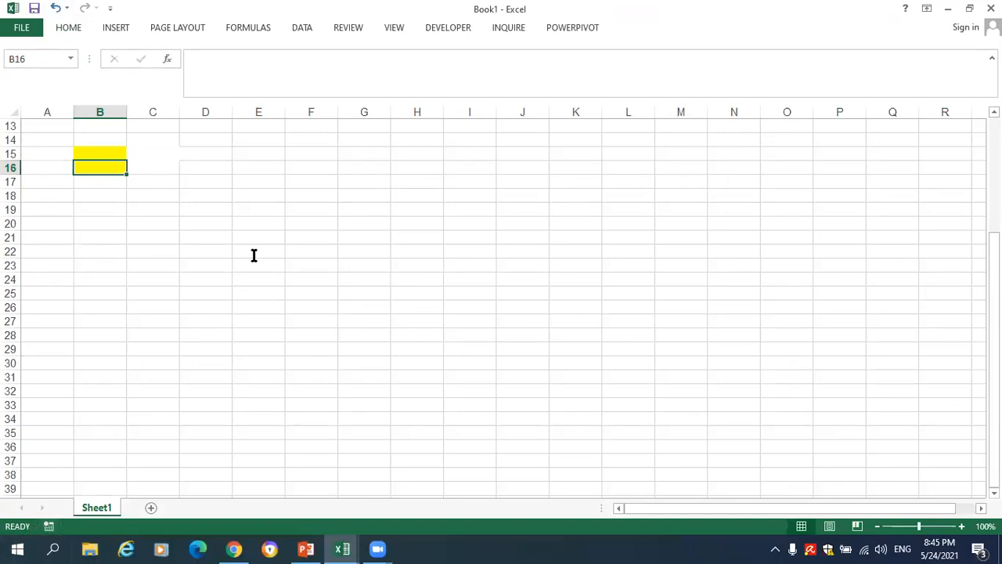
- Open the macro list through the View commands and run Macro1 from there
{"action": "left_click", "coordinate": [393, 27]}
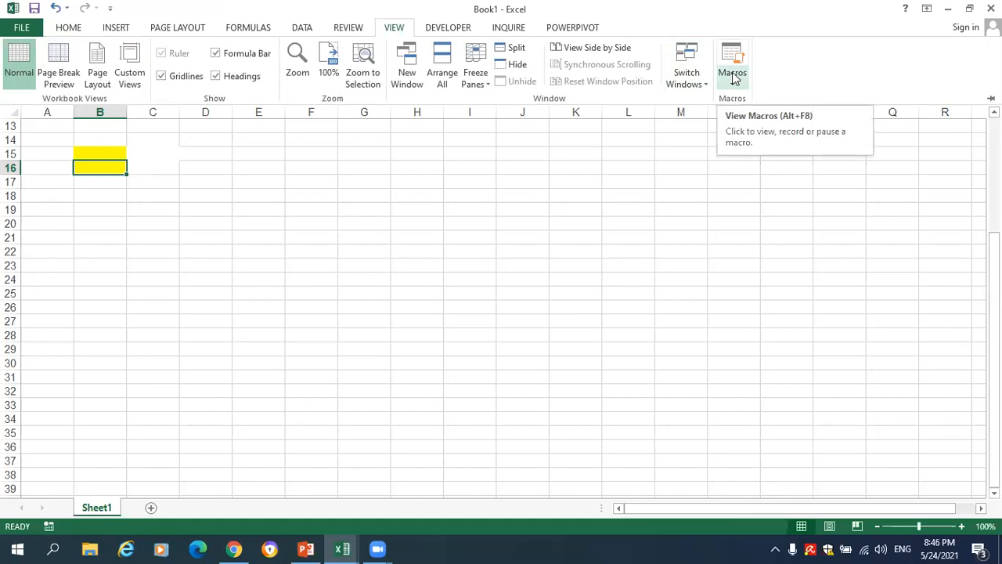
{"action": "right_click", "coordinate": [725, 72]}
{"action": "left_click", "coordinate": [724, 70]}
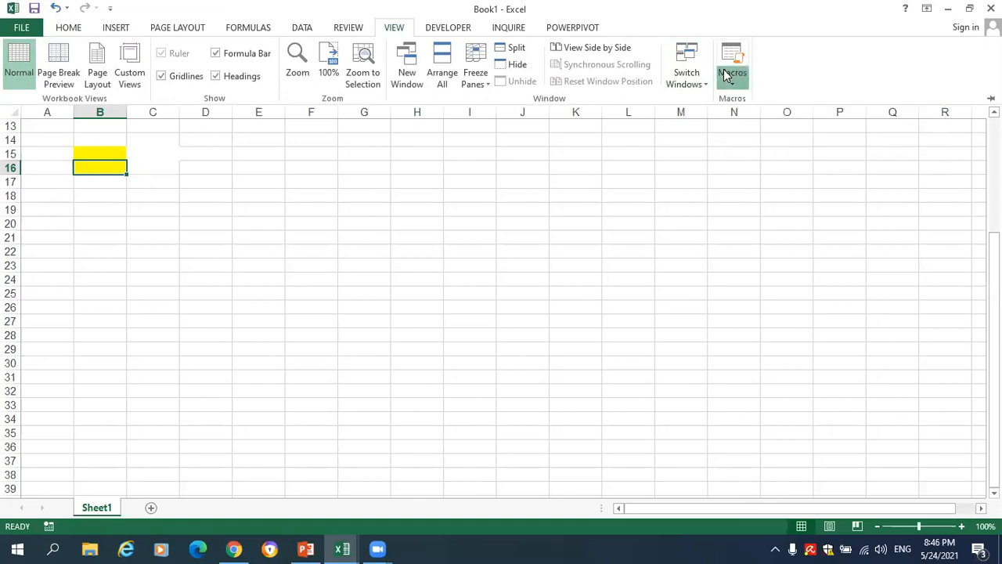
{"action": "left_click", "coordinate": [731, 72]}
{"action": "left_click", "coordinate": [749, 99]}
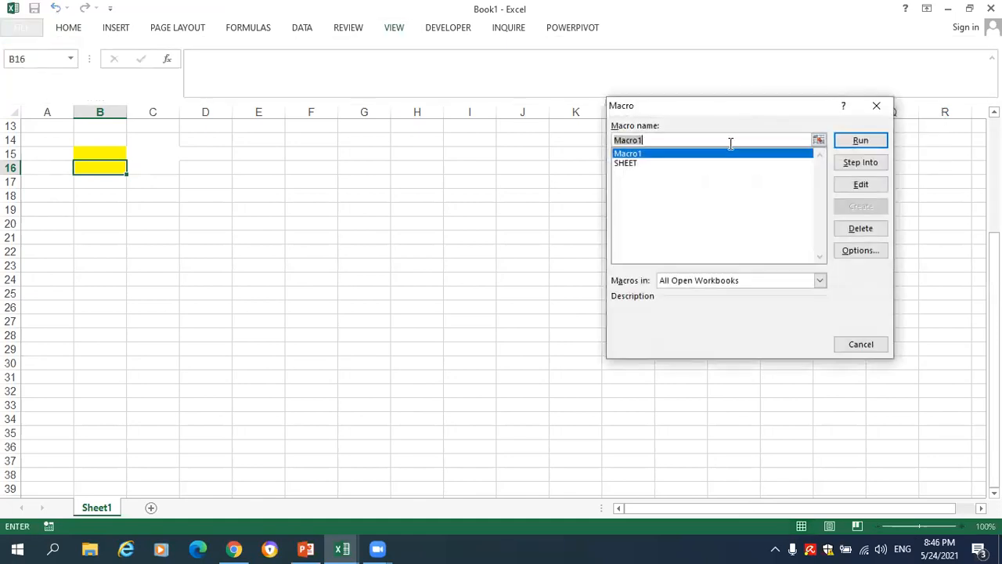
{"action": "double_click", "coordinate": [643, 154]}
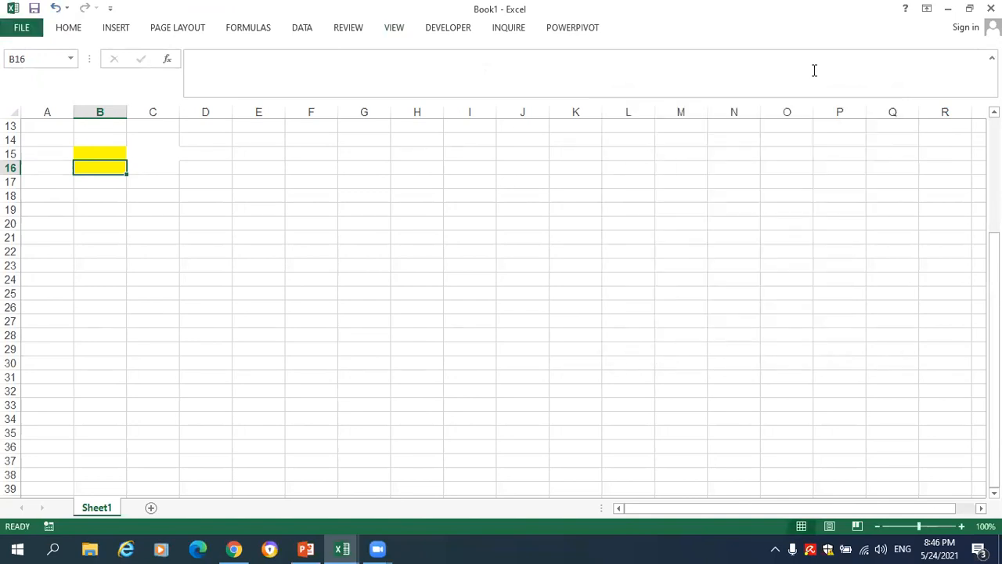
- Run the SHEET macro from the macro list and select cell C15 in the worksheet
{"action": "left_click", "coordinate": [734, 83]}
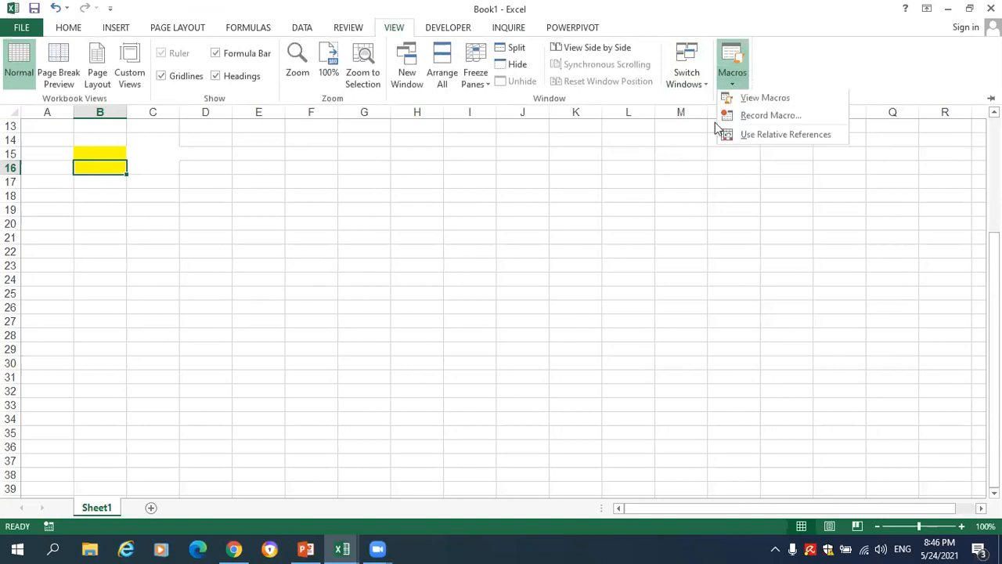
{"action": "left_click", "coordinate": [743, 97]}
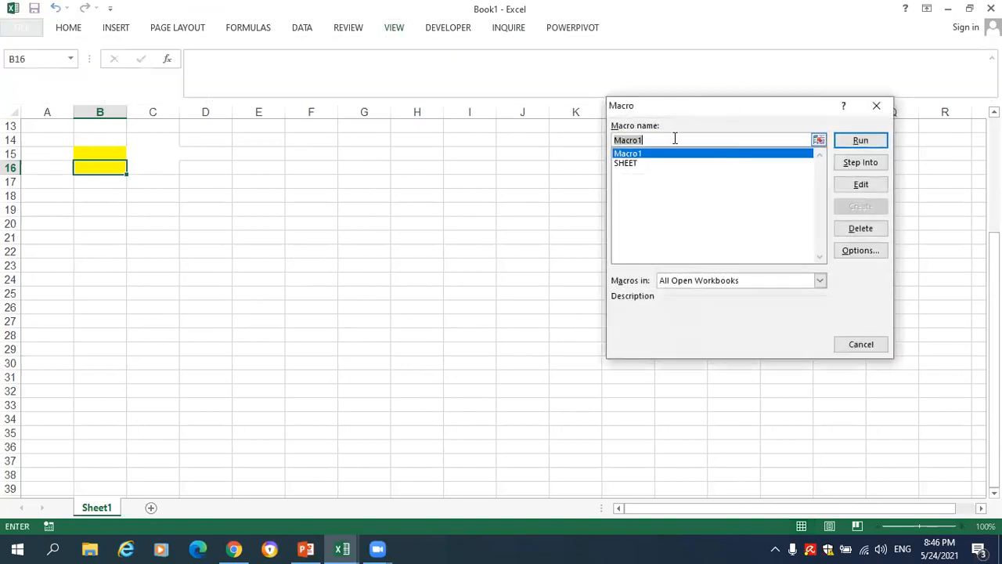
{"action": "left_click", "coordinate": [655, 163]}
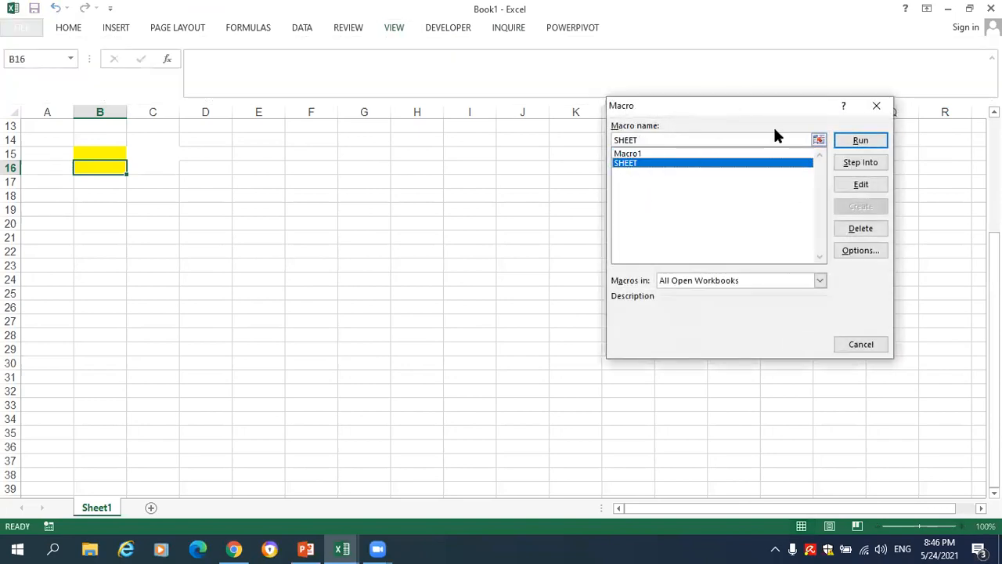
{"action": "left_click", "coordinate": [860, 140]}
{"action": "left_click", "coordinate": [162, 152]}
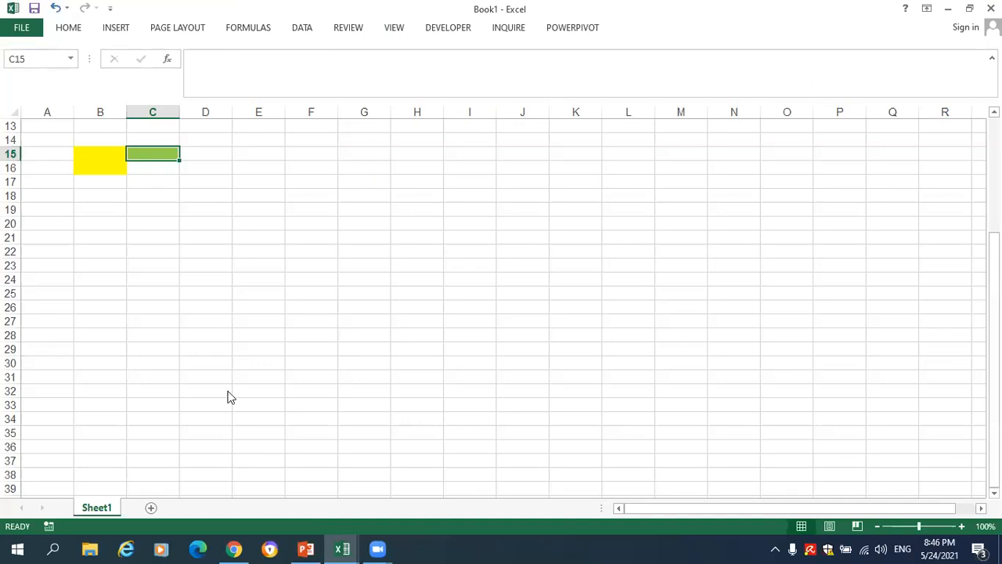
- Switch to the Advance Excel presentation in PowerPoint
{"action": "left_click", "coordinate": [261, 390]}
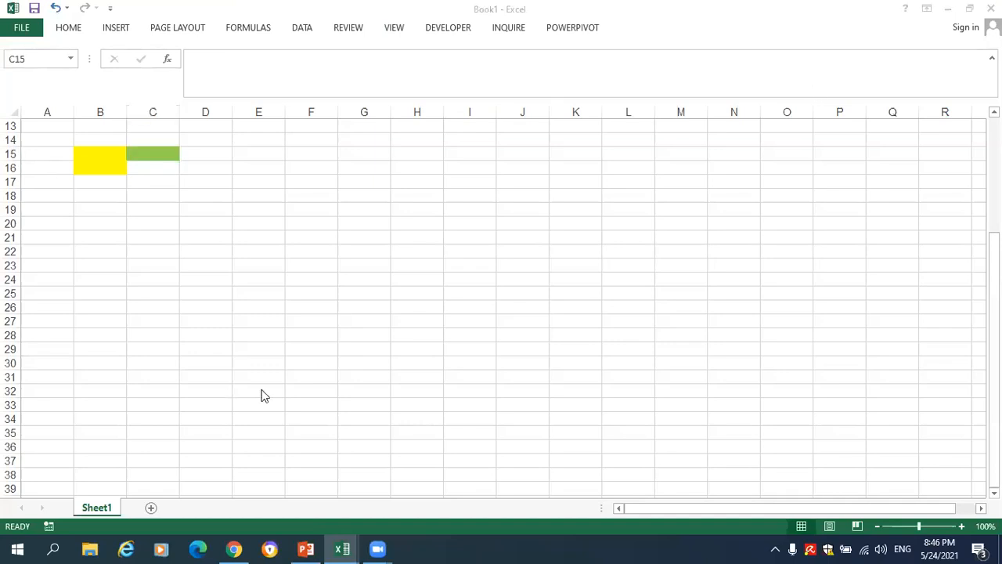
{"action": "left_click", "coordinate": [147, 219]}
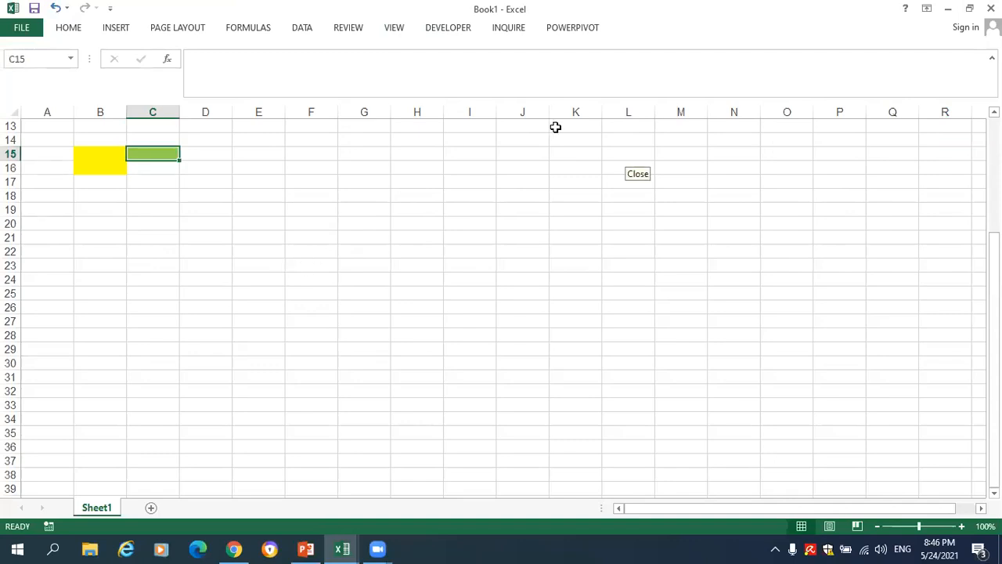
{"action": "left_click", "coordinate": [306, 548]}
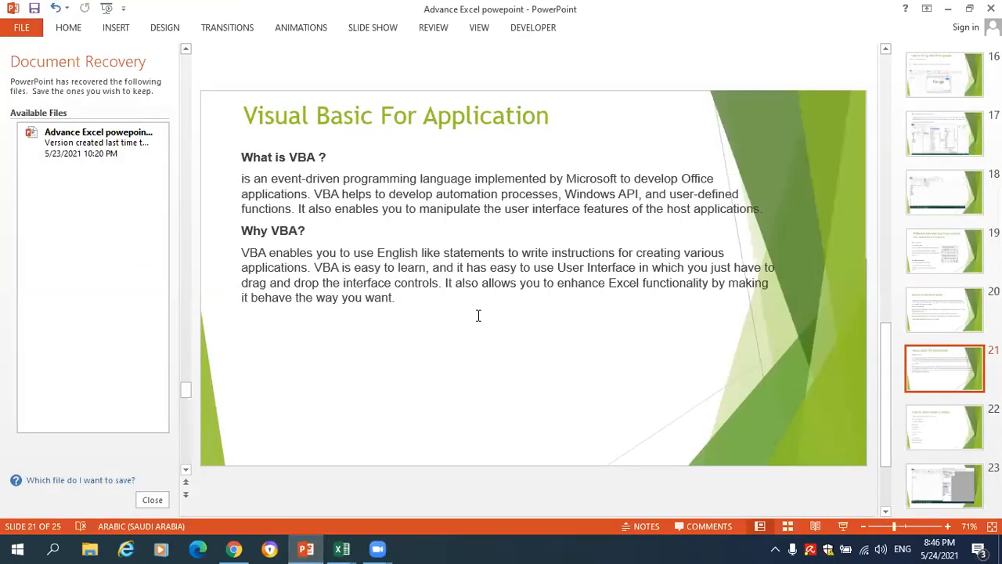